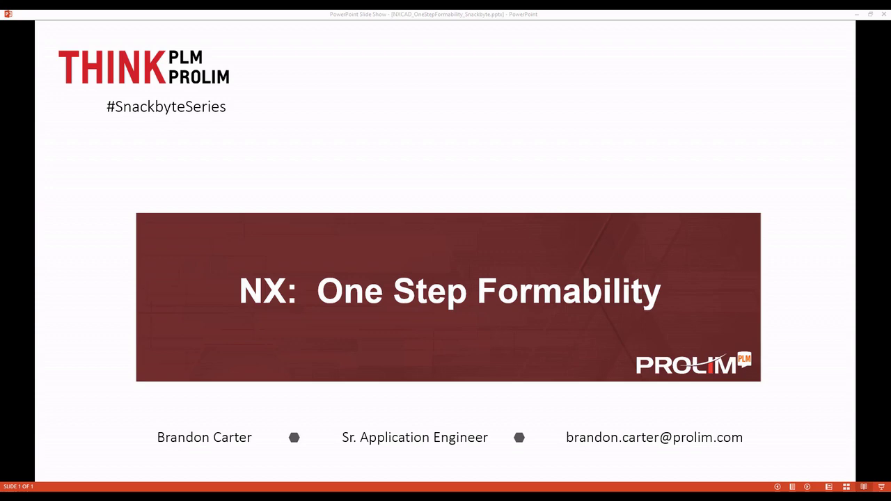
Step: Switch from the presentation to the NX window with the case1.prt sheet metal part
key(super+Tab)
click(519, 147)
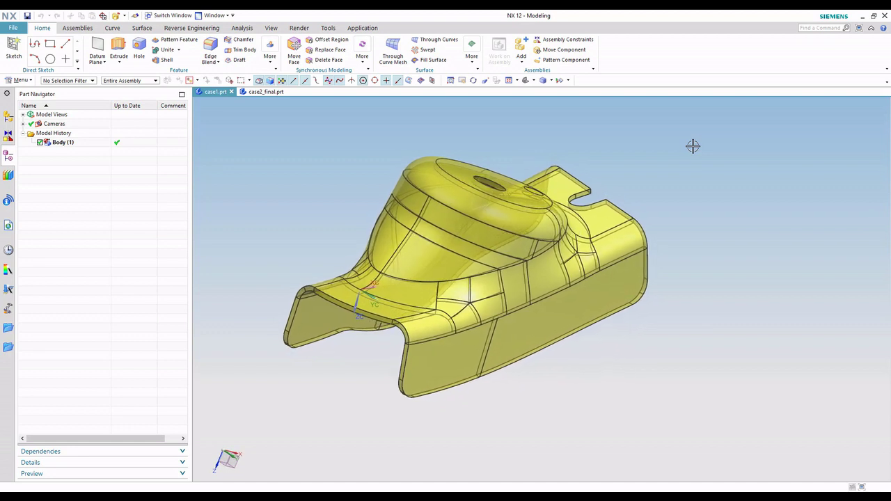
middle_drag(693, 146, 692, 145)
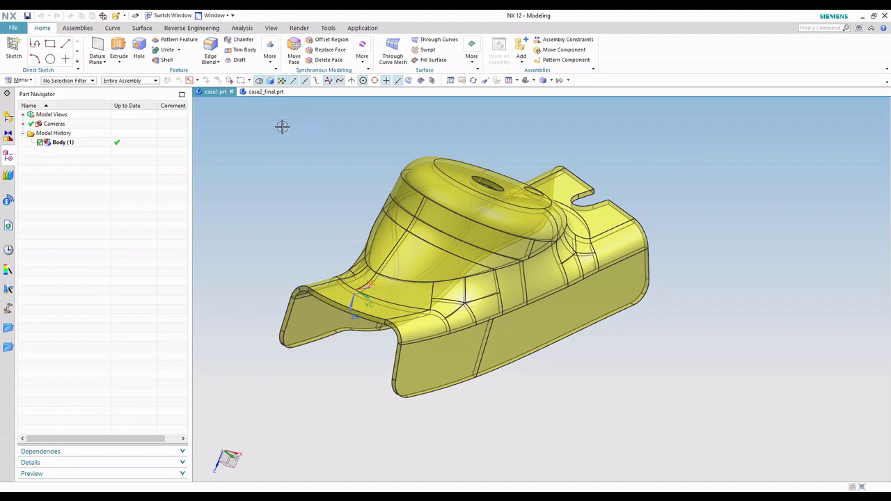
Step: Measure the sheet thickness with Simple Distance between the two edges at the side flange's rounded corner
click(242, 28)
click(20, 61)
middle_drag(348, 174, 384, 228)
scroll(385, 228, up, 8)
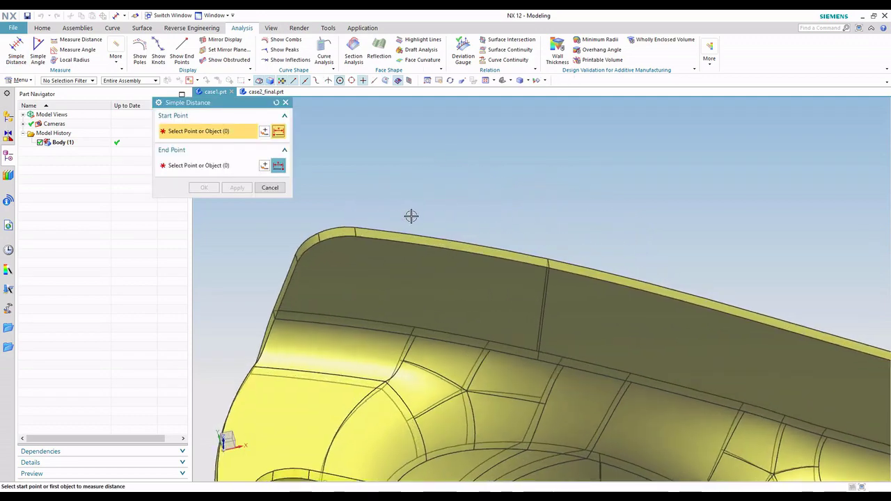
click(358, 232)
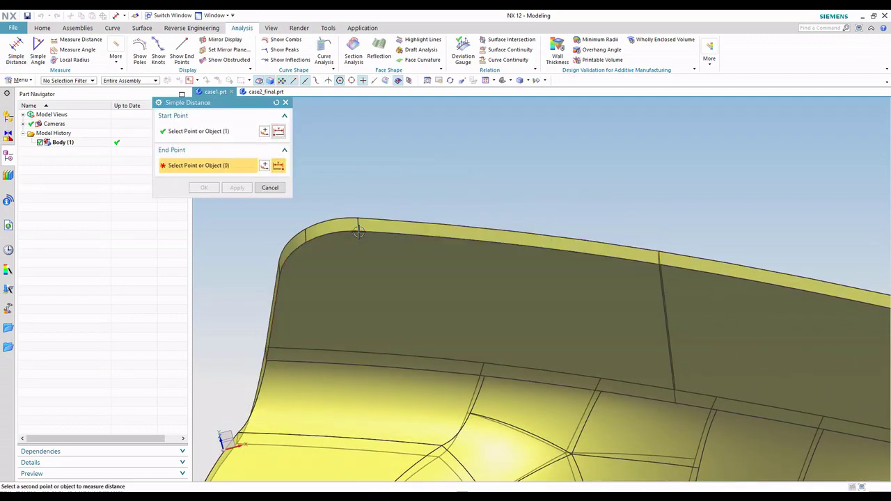
click(355, 217)
click(268, 188)
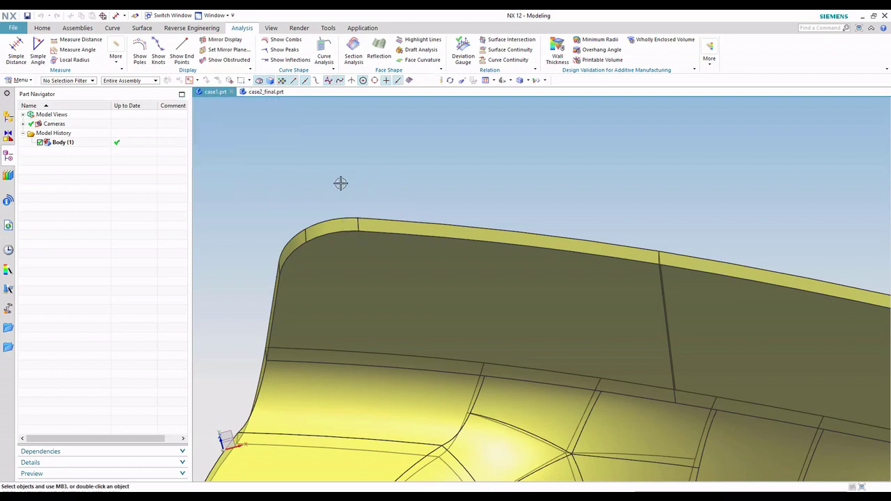
Step: Start Analyze Formability - One-step as Entire Unform and select the body's tangent outer faces as the unform region
middle_drag(379, 182, 423, 173)
key(Home)
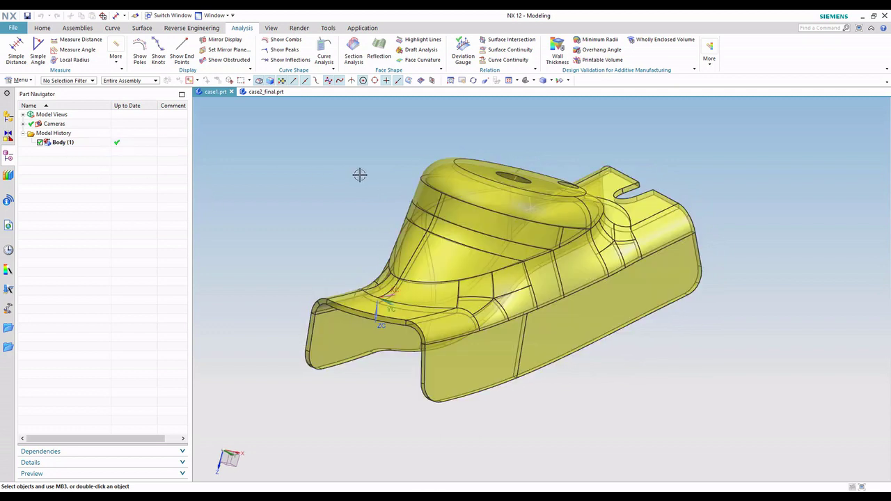
key(End)
key(Left)
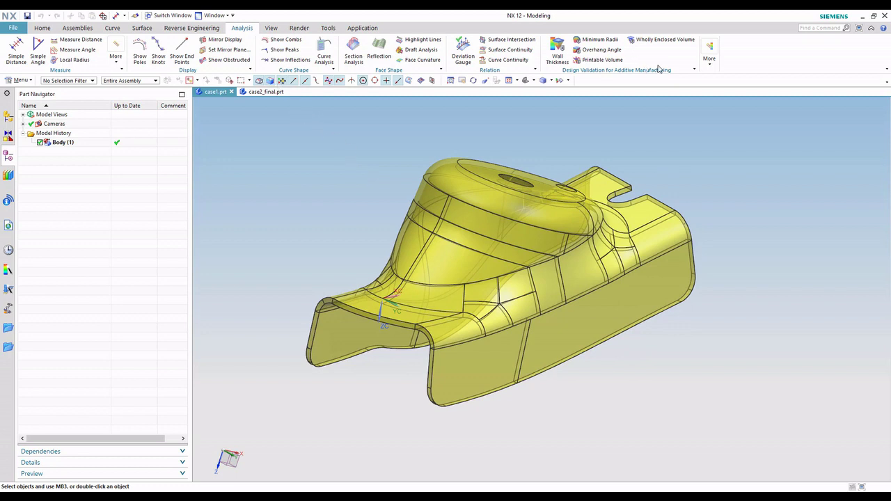
click(710, 55)
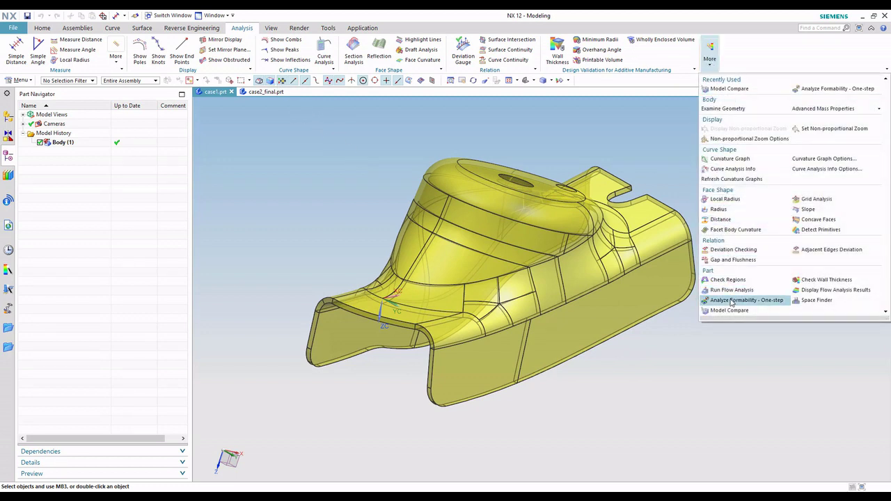
click(732, 301)
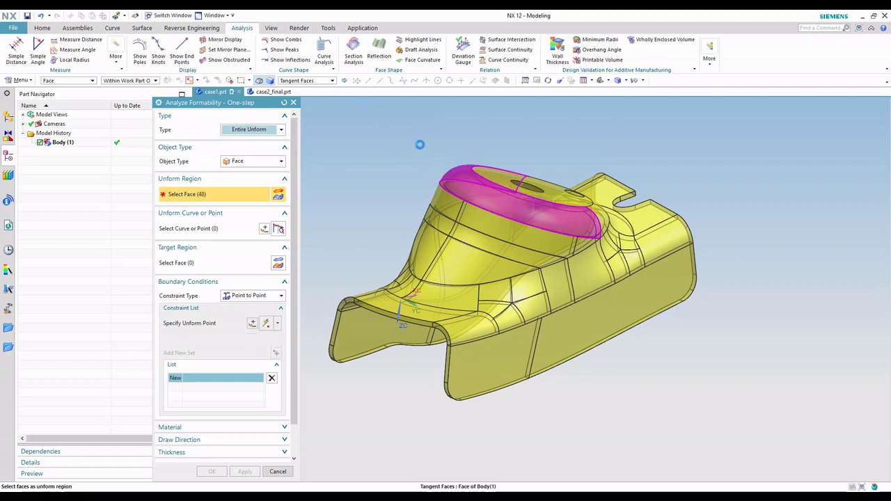
click(449, 168)
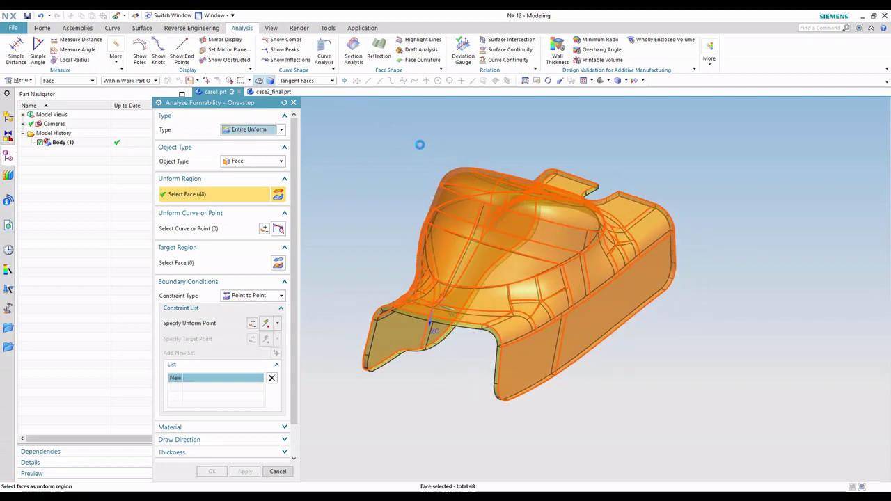
Step: Set the boundary constraint type to Curve to Curve and pick the curved edge at the part's un-notched end as unform curve
click(242, 296)
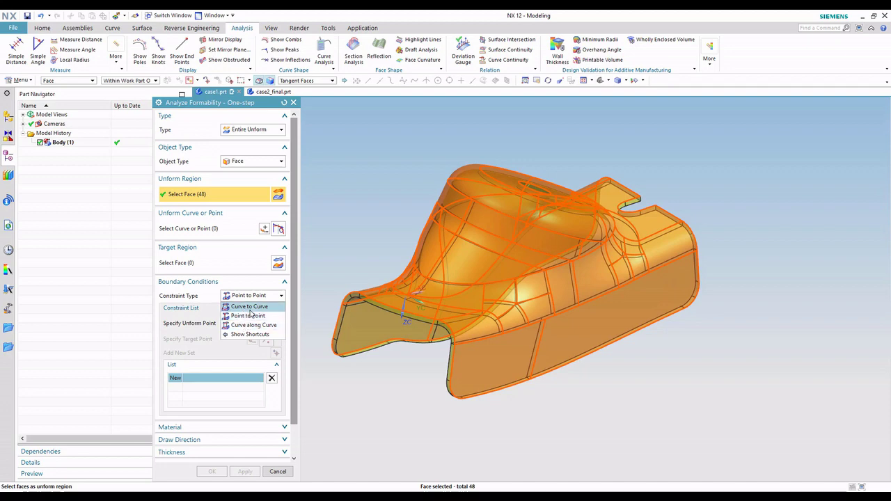
click(251, 309)
click(191, 326)
middle_drag(334, 238, 336, 336)
click(350, 339)
middle_drag(347, 280, 345, 272)
scroll(345, 272, down, 1)
Step: Add a second constraint set using the two end edges on either side of the notch
click(276, 353)
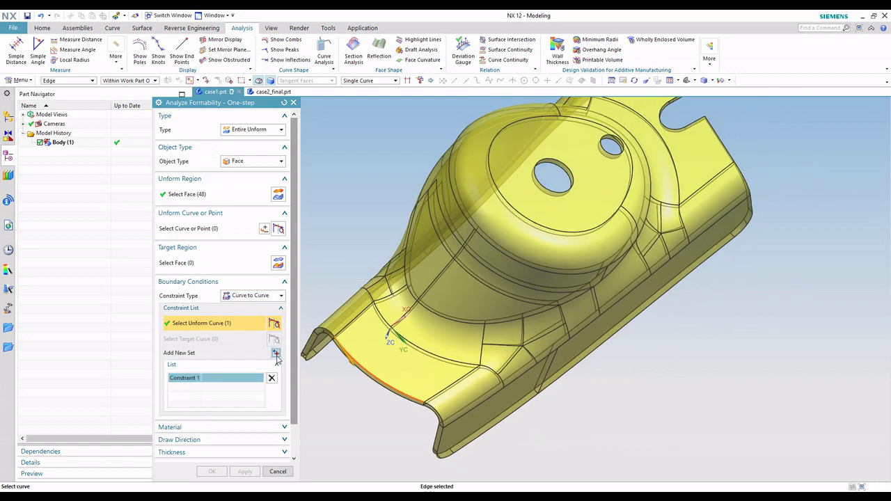
middle_drag(599, 146, 593, 163)
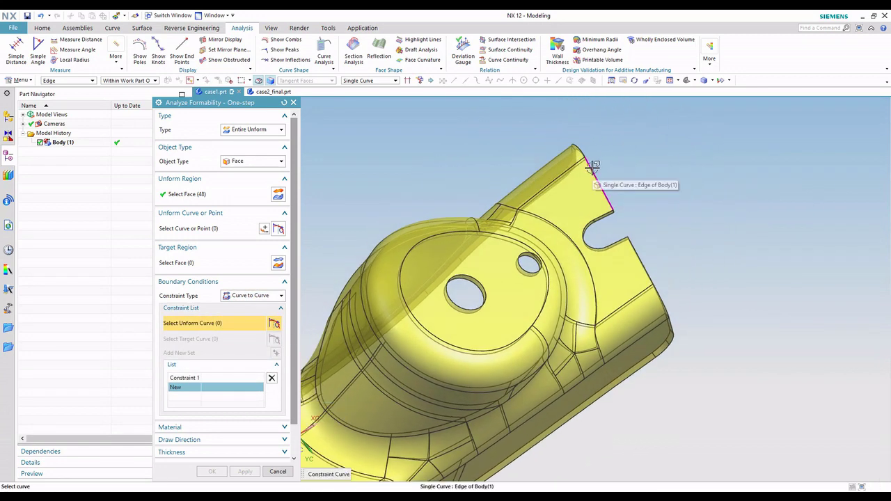
click(592, 170)
click(625, 242)
Step: Choose Steel from the library materials for the analysis
middle_drag(404, 204, 308, 313)
scroll(302, 346, down, 2)
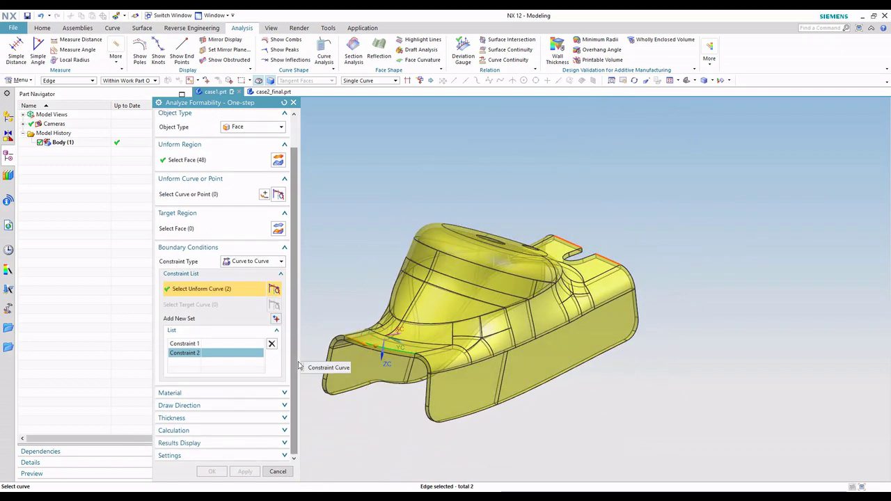
middle_drag(301, 346, 313, 343)
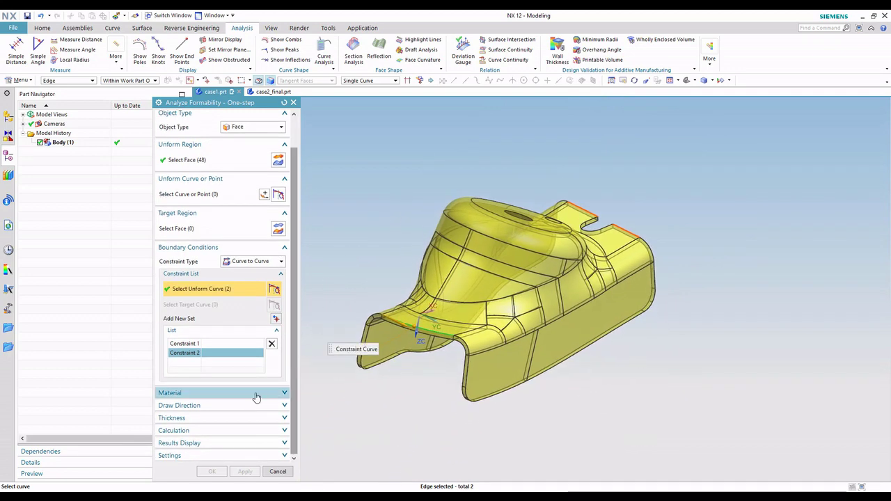
click(256, 397)
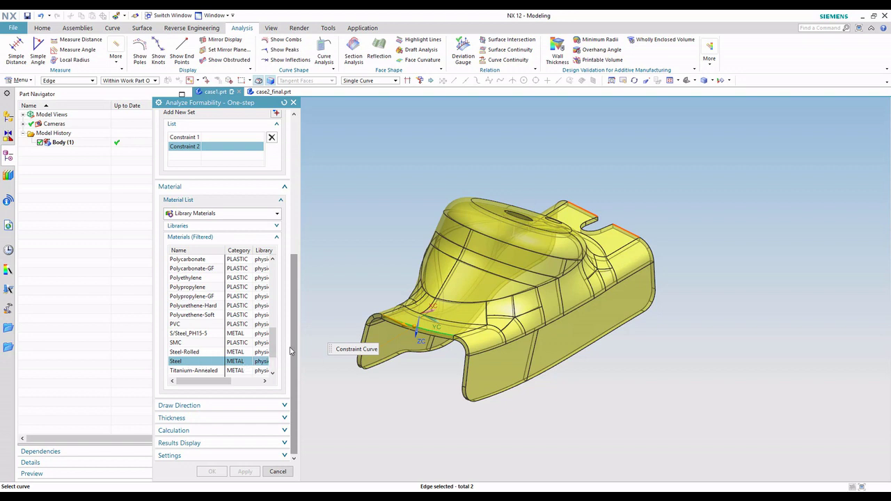
Step: Specify the draw direction along the Z-axis and reverse it
click(213, 405)
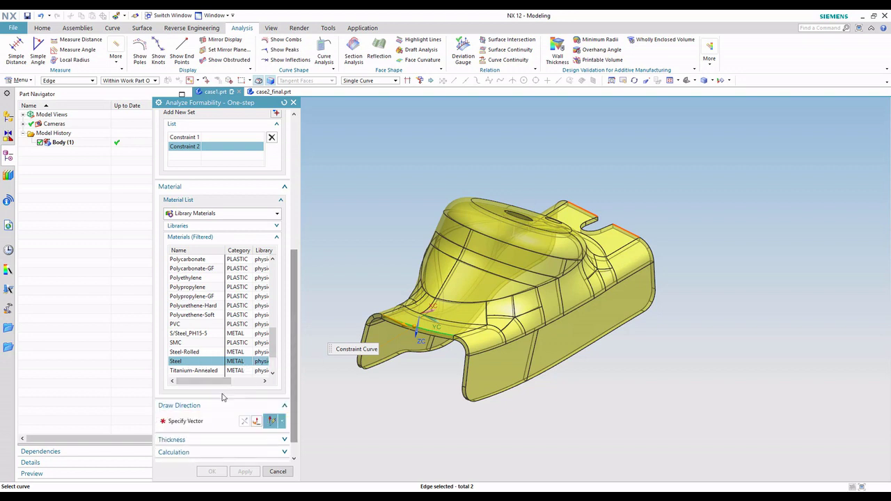
click(213, 420)
middle_drag(358, 294, 304, 360)
click(527, 315)
scroll(295, 371, down, 1)
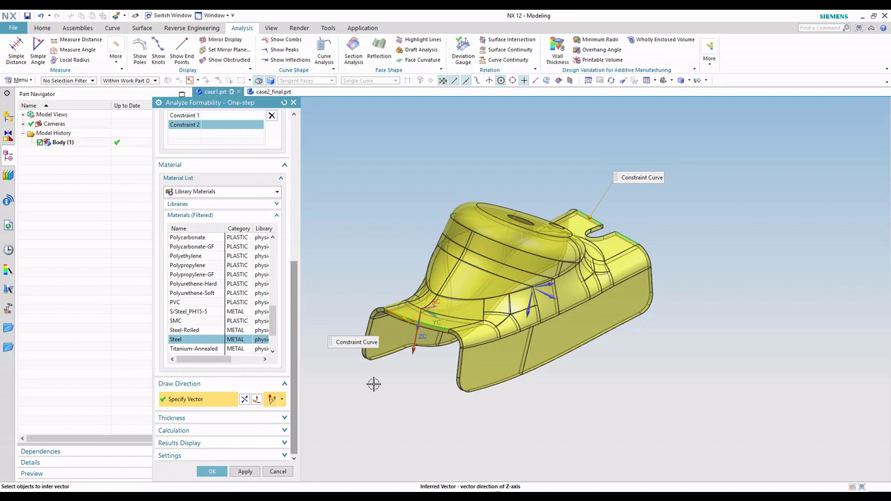
middle_drag(372, 384, 360, 394)
click(245, 401)
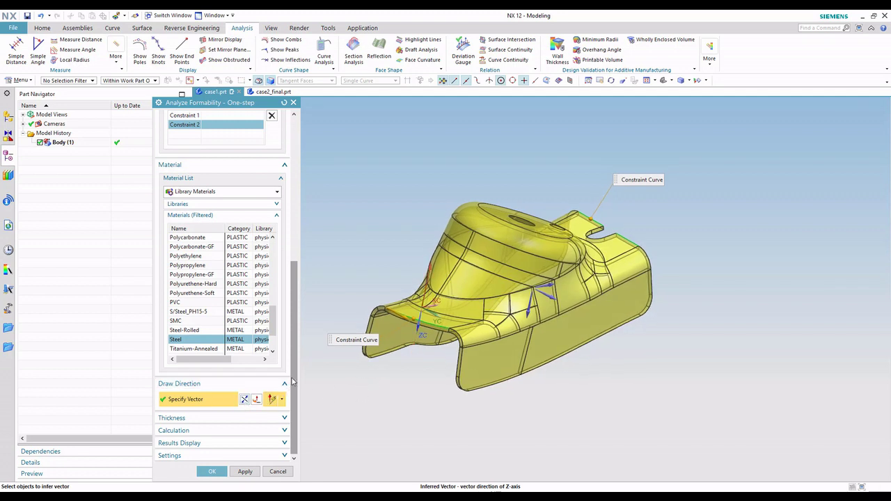
Step: Show the thickness and calculation settings, enable Infer Element Size and generate the mesh on the unform region
drag(295, 372, 296, 409)
click(284, 418)
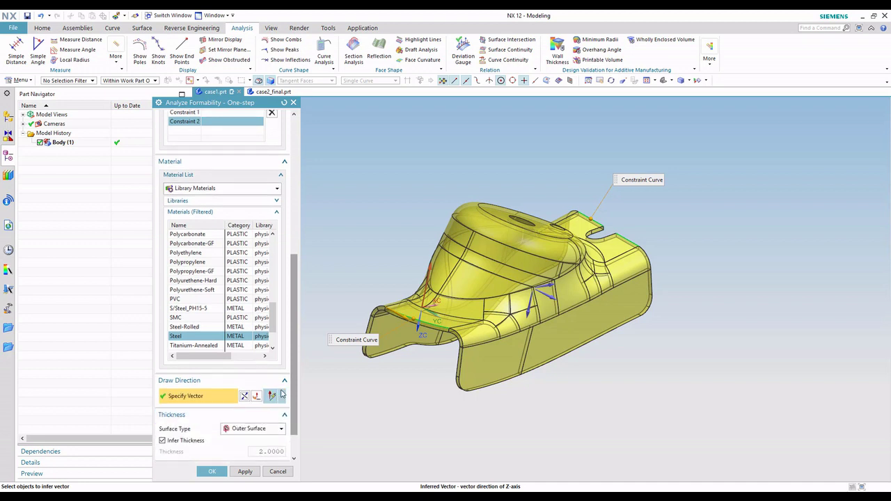
scroll(296, 394, down, 1)
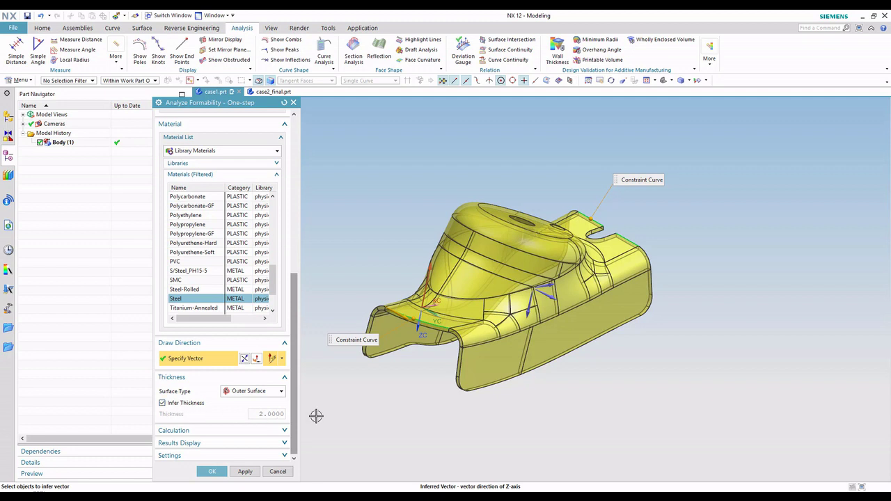
click(279, 429)
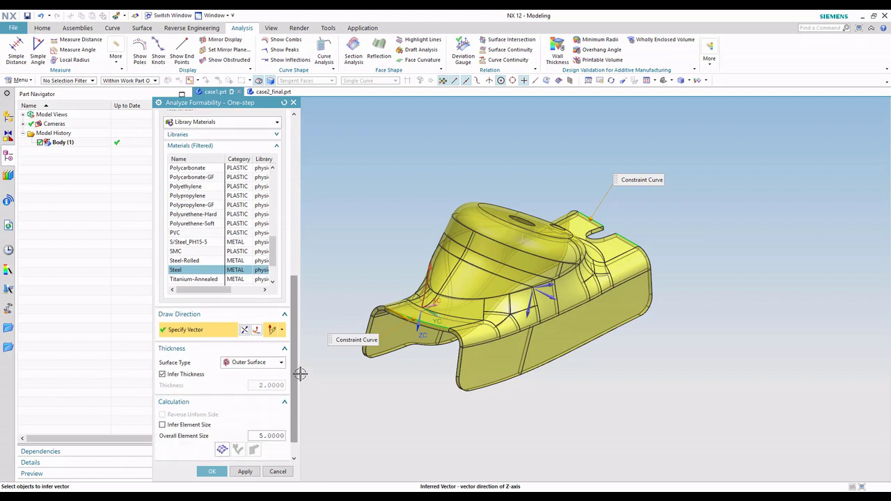
drag(295, 382, 295, 396)
click(184, 401)
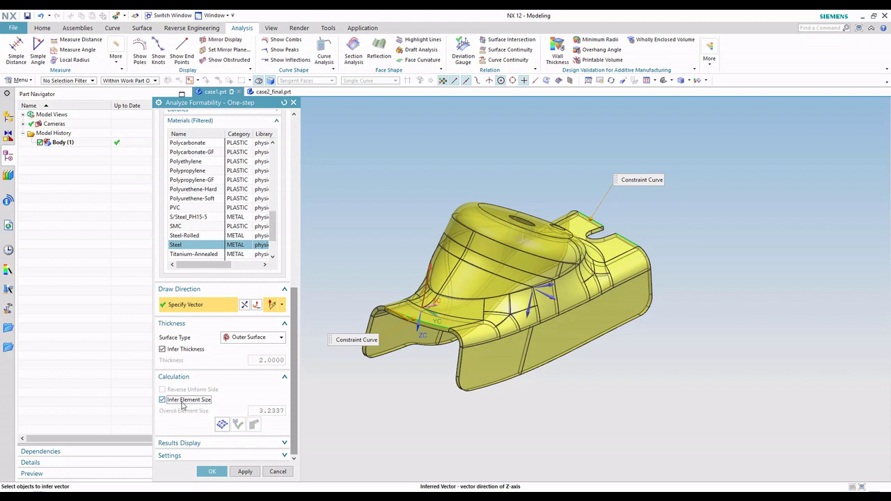
click(221, 425)
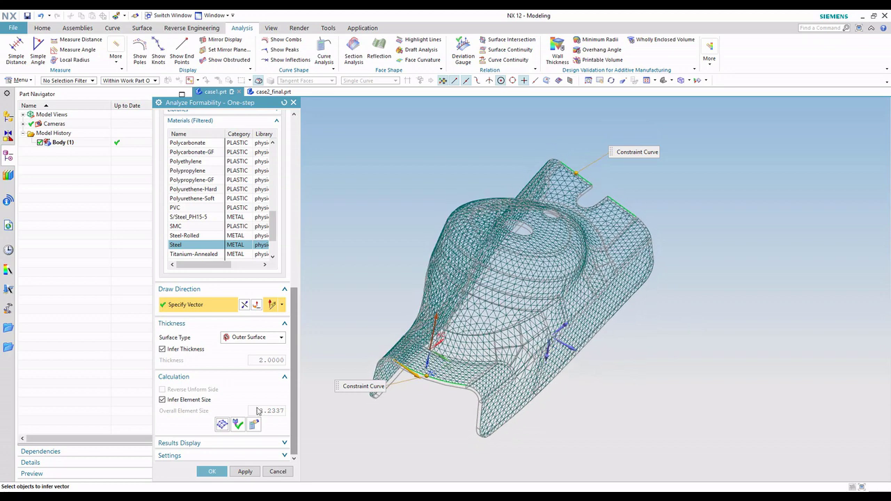
Step: Keep the element size inferred and run the quality check on the mesh
click(180, 401)
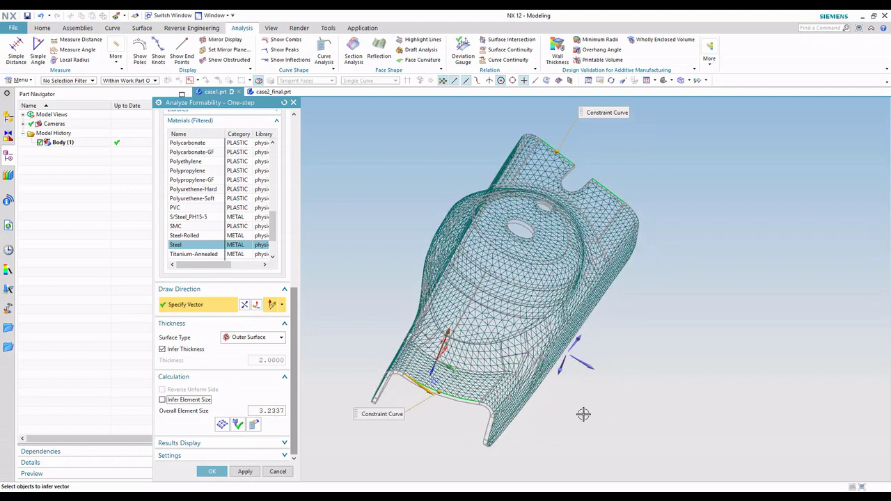
click(163, 399)
click(238, 425)
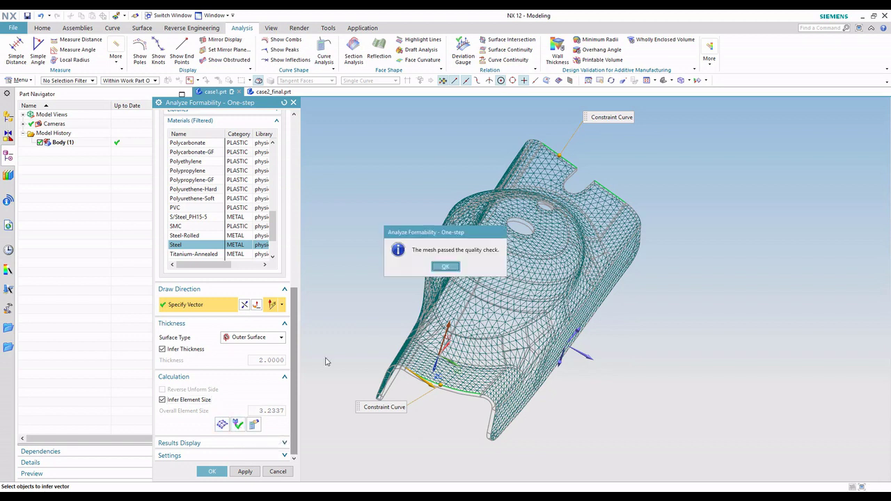
click(446, 267)
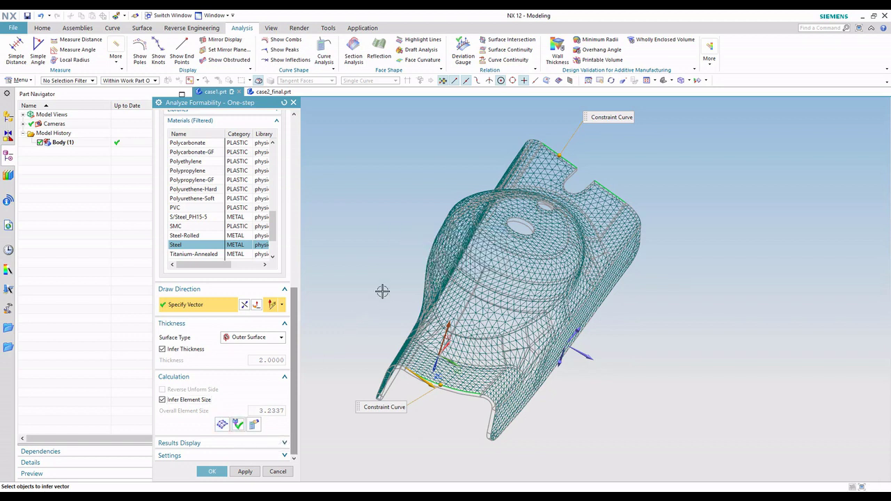
Step: Calculate the one-step unforming of the part and widen the analysis dialog to show all result display options
click(253, 424)
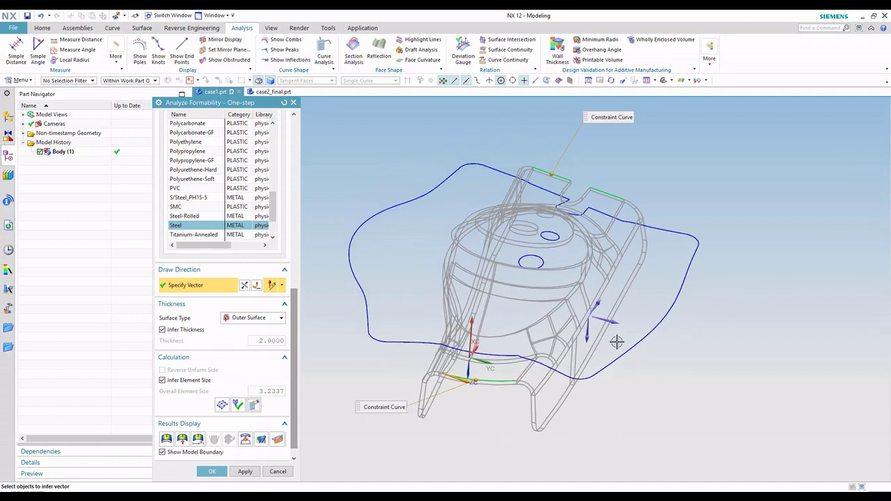
middle_drag(545, 353, 541, 344)
middle_drag(400, 283, 365, 334)
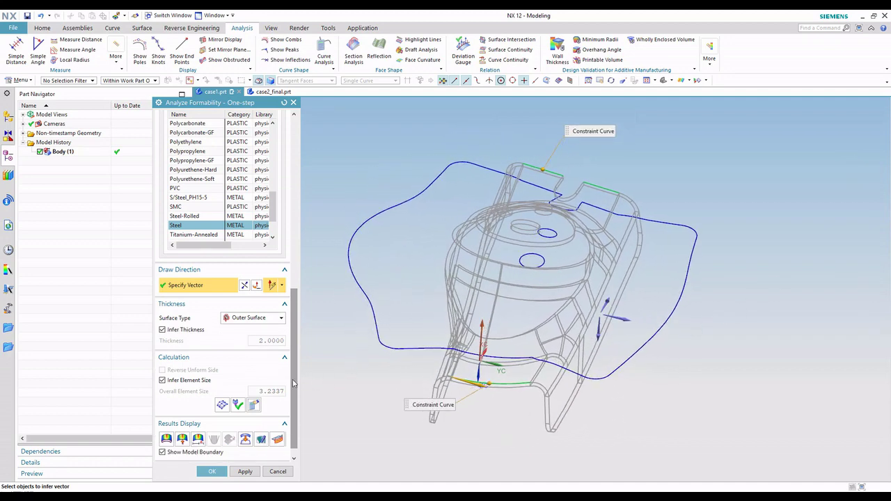
scroll(293, 386, down, 1)
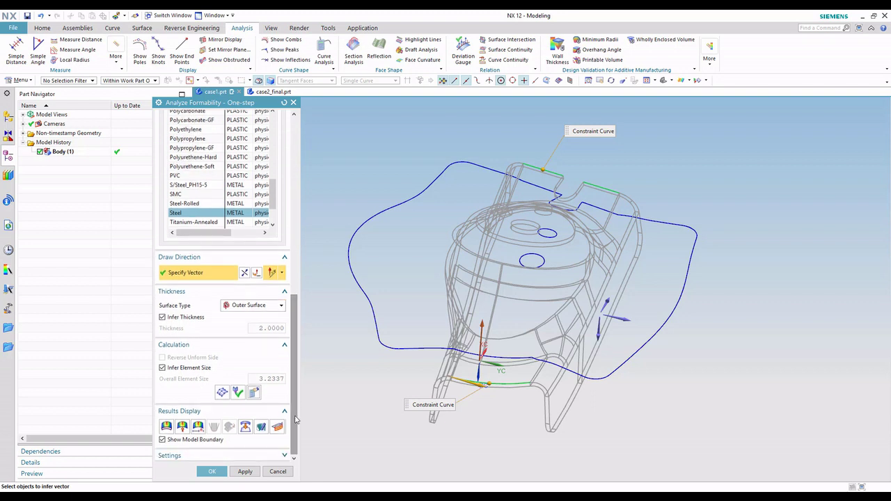
drag(299, 416, 307, 415)
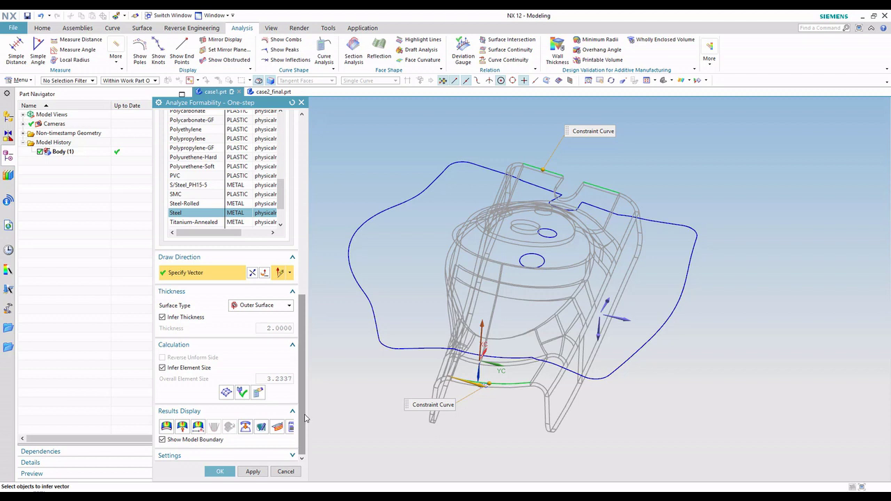
drag(307, 415, 314, 415)
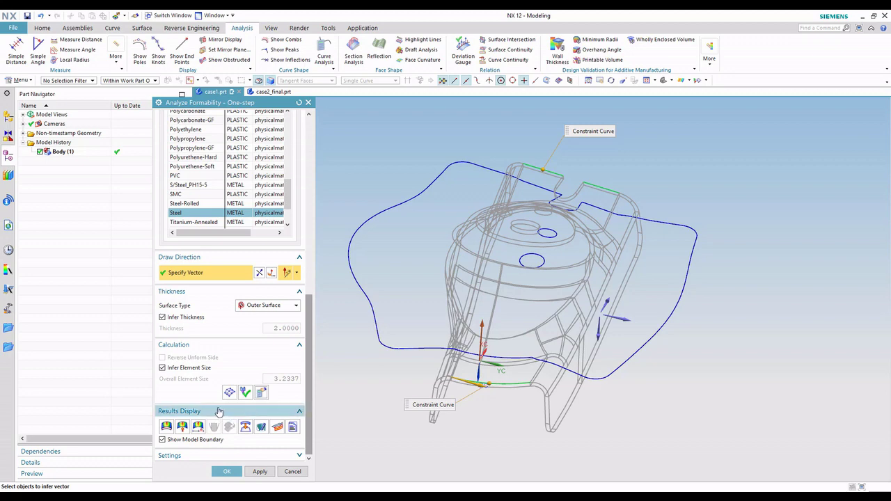
Step: Display the thickness contour plot on the formed part, followed by the stress contour plot
click(166, 427)
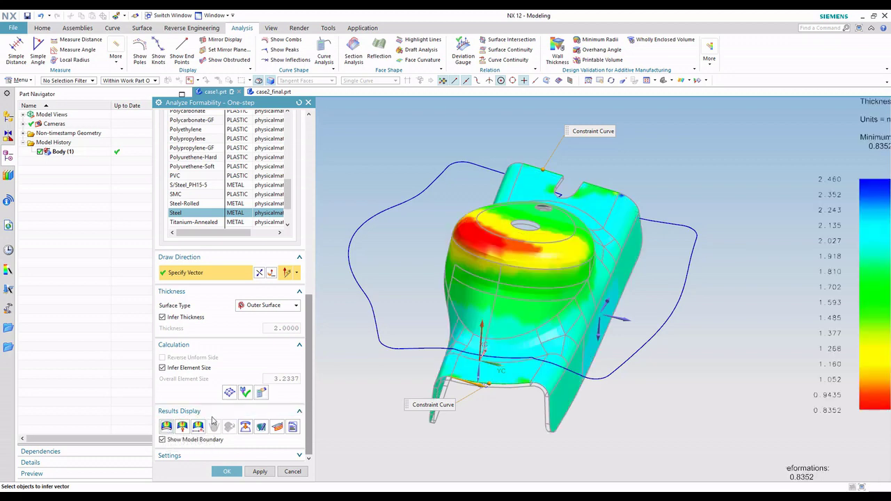
middle_drag(761, 235, 761, 240)
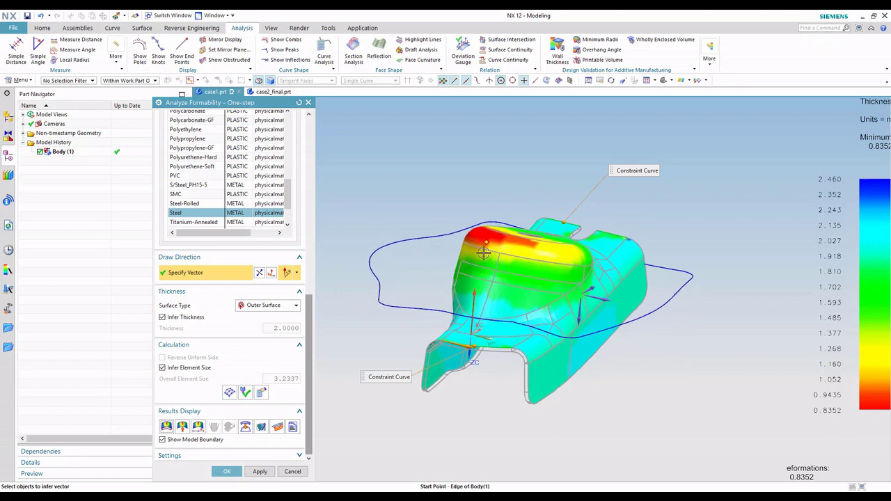
click(182, 427)
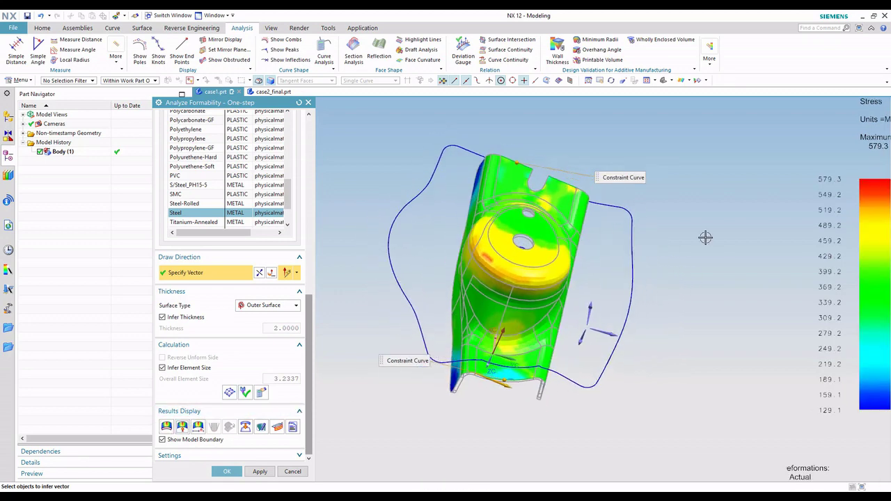
Step: Display the strain contour plot on the formed part, followed by the flattened shape mesh
click(200, 426)
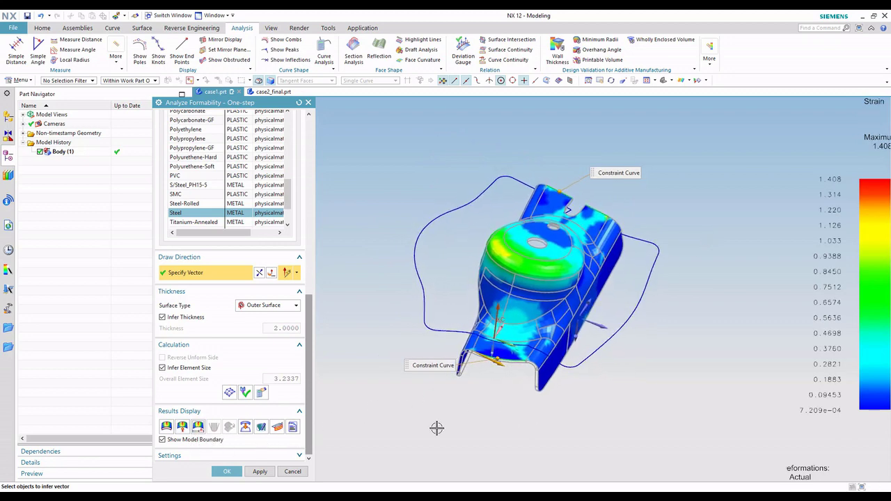
click(247, 430)
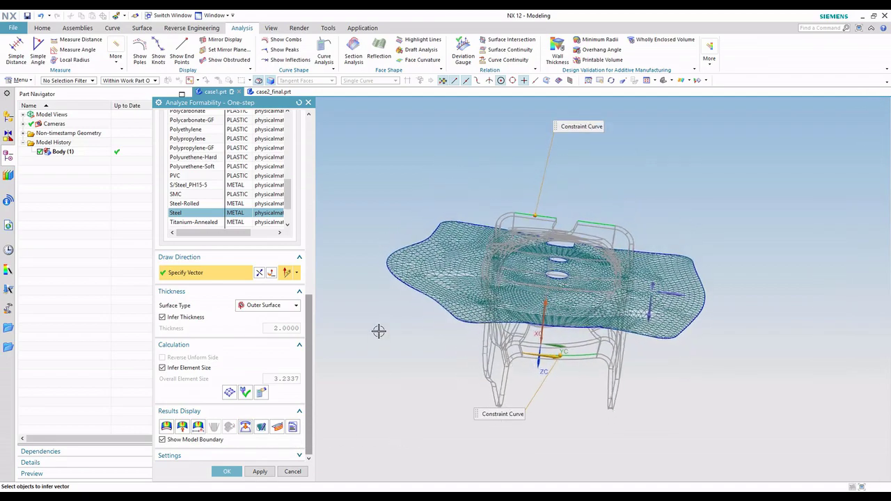
Step: Output the flattened shape as a flat blank surface from the unforming result
click(263, 427)
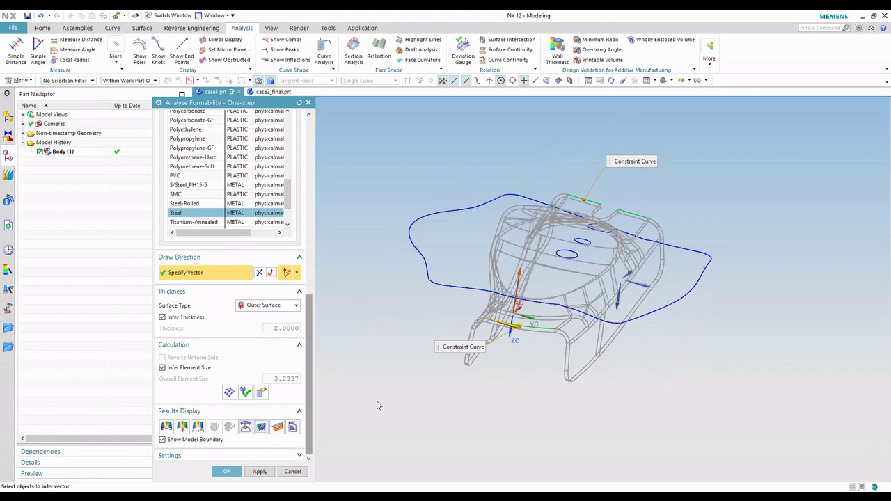
click(276, 428)
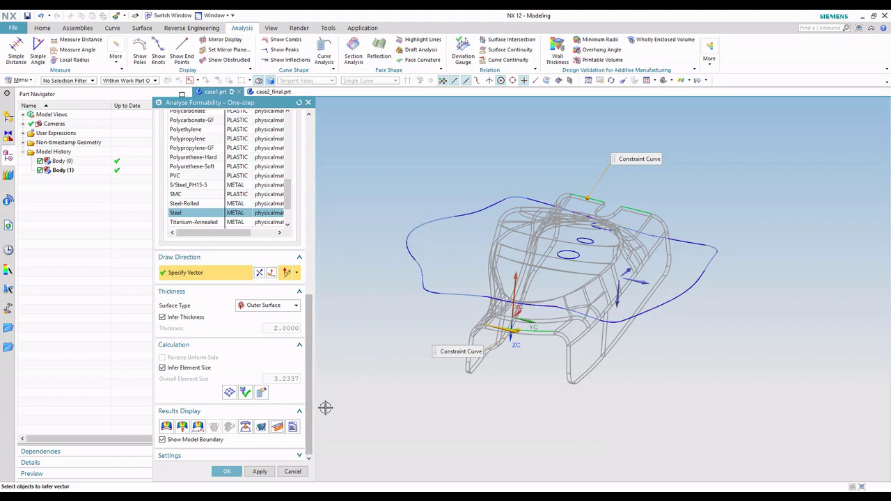
Step: Generate the one-step report, capturing images of the formed mesh, thickness, stress, strain and flattened shape in suitable views
click(293, 428)
middle_drag(322, 430, 274, 228)
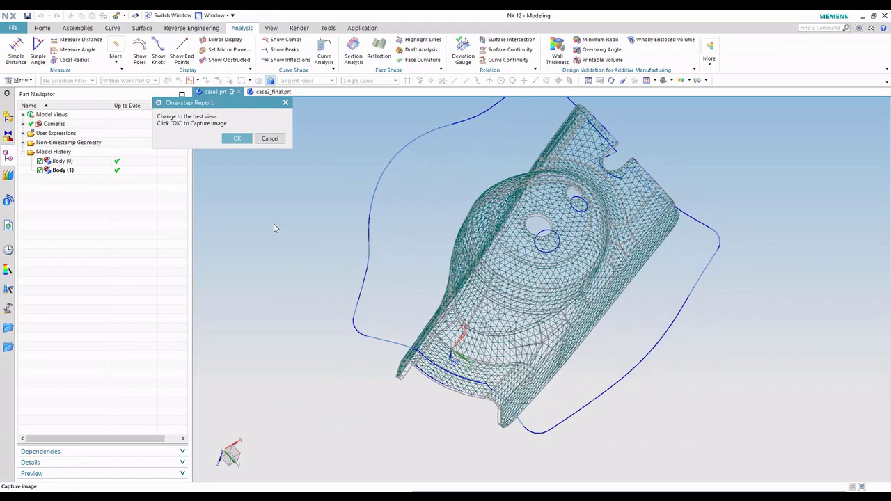
click(236, 141)
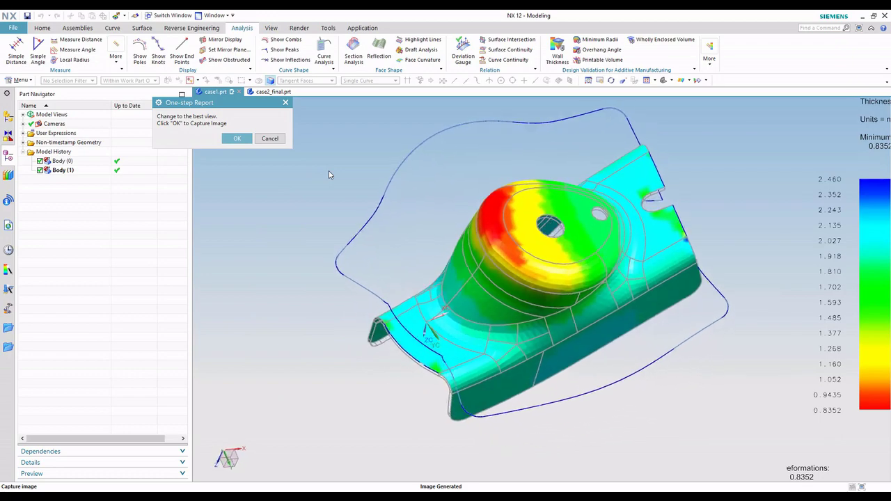
click(237, 138)
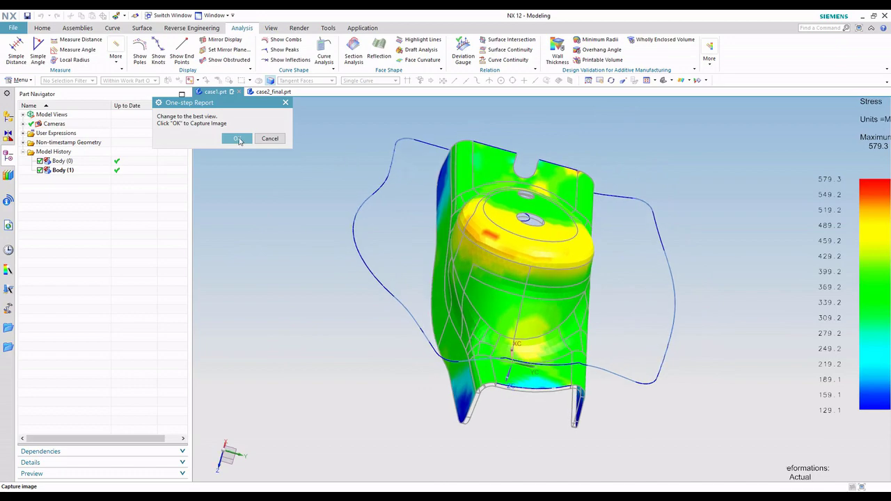
click(237, 139)
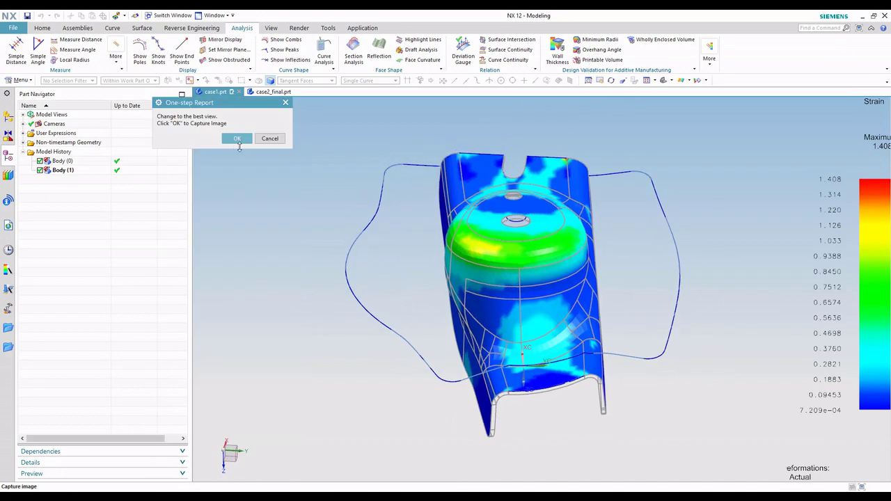
click(237, 139)
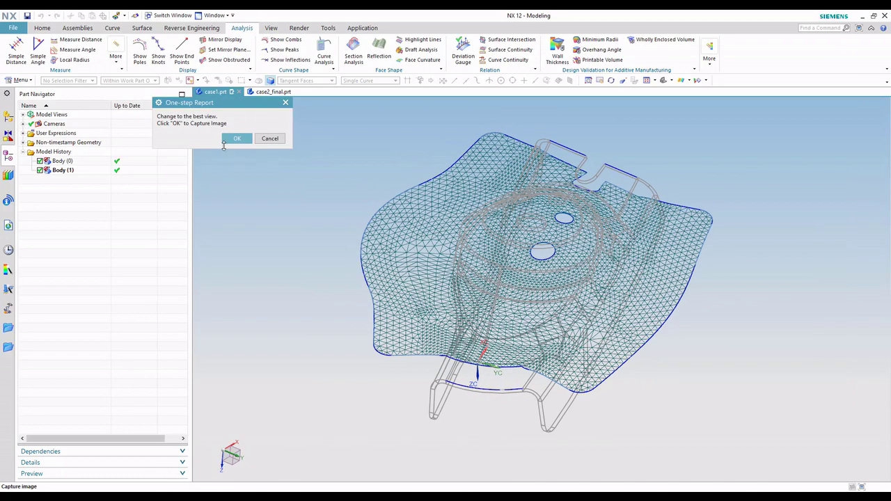
click(229, 141)
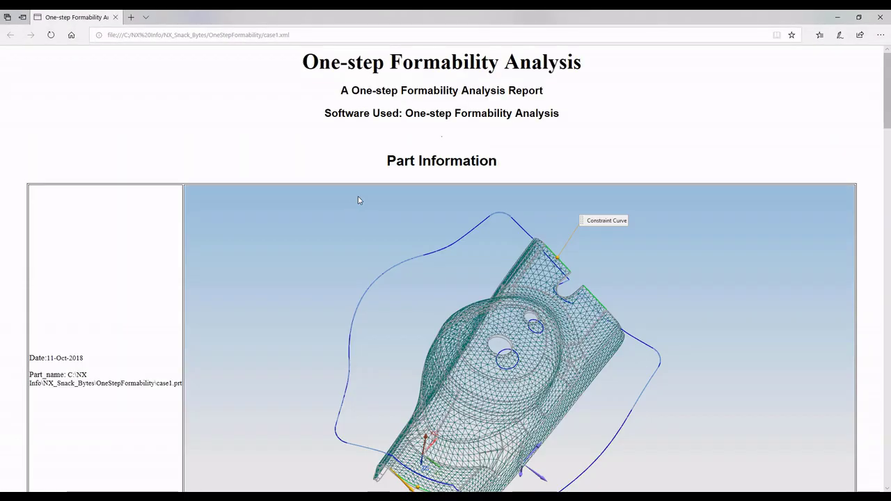
Step: Examine the report's part information, material properties, mesh data and result images from start to end, and close it
scroll(299, 296, down, 3)
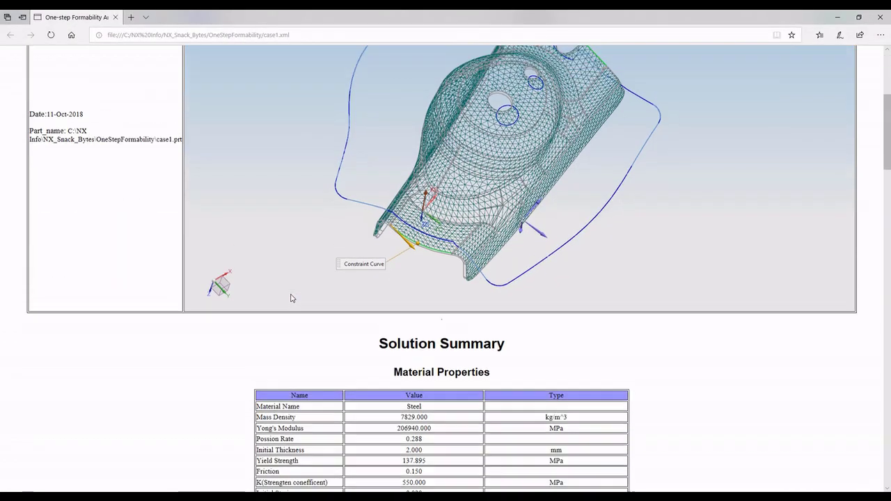
scroll(291, 298, up, 1)
scroll(291, 298, down, 2)
scroll(291, 298, down, 3)
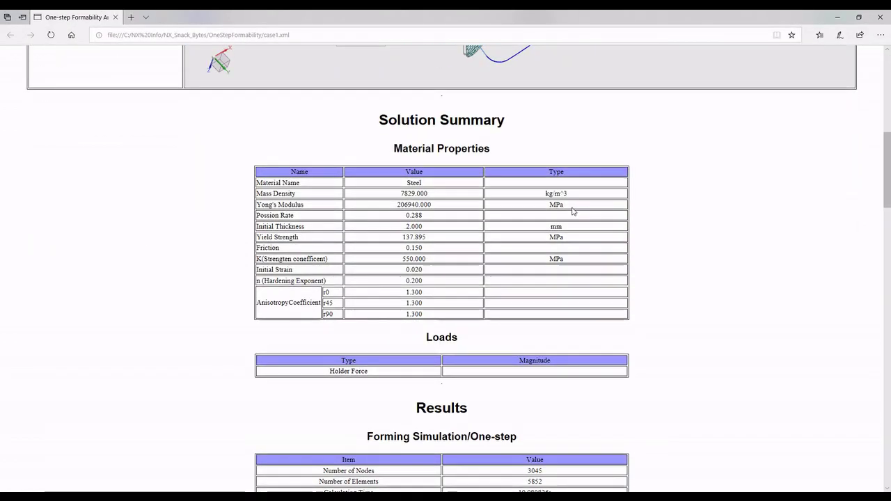
scroll(497, 300, down, 1)
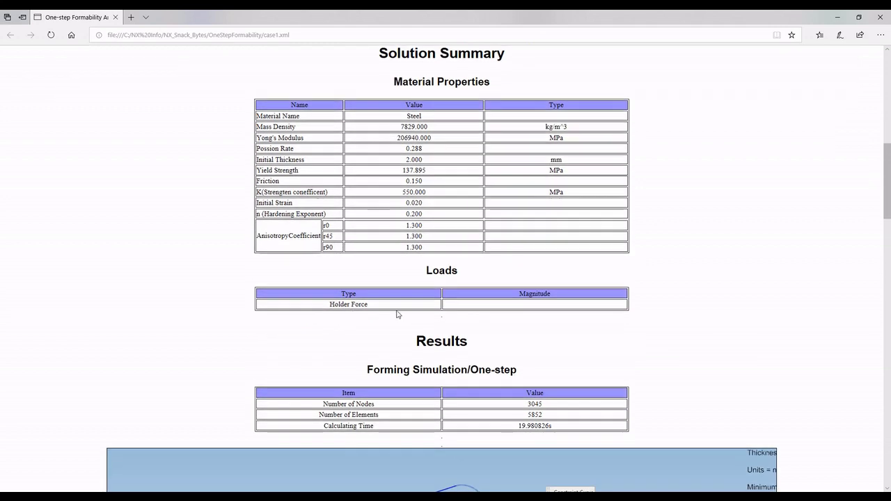
scroll(398, 314, down, 2)
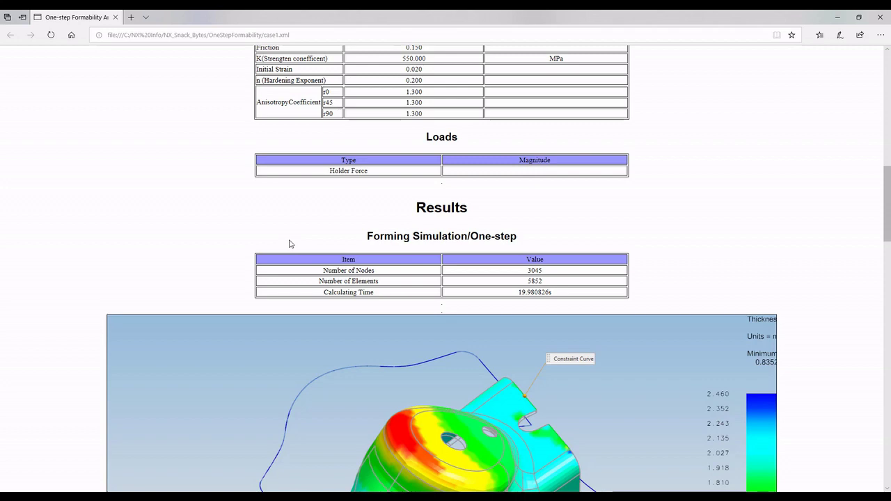
scroll(290, 244, down, 4)
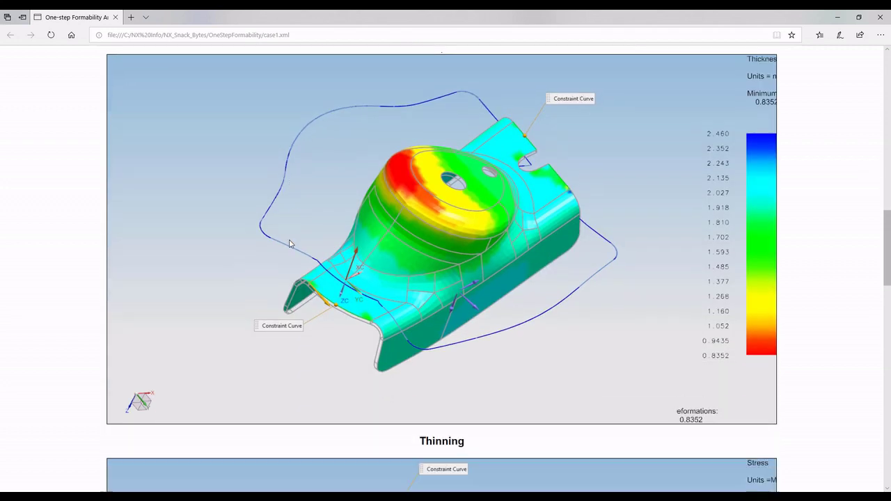
scroll(291, 244, down, 9)
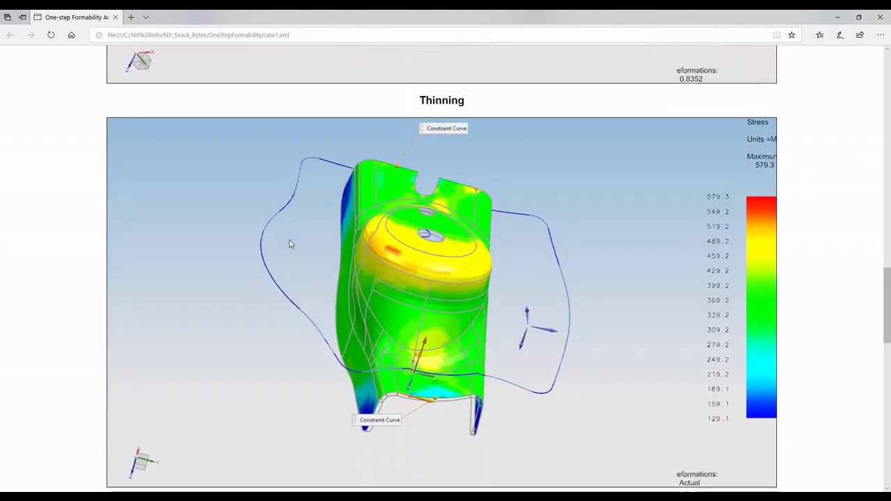
scroll(290, 244, down, 9)
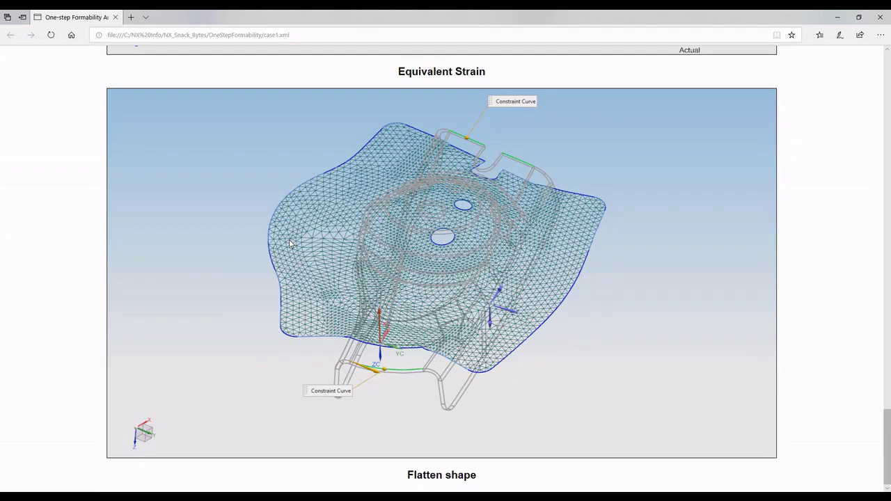
scroll(291, 244, up, 20)
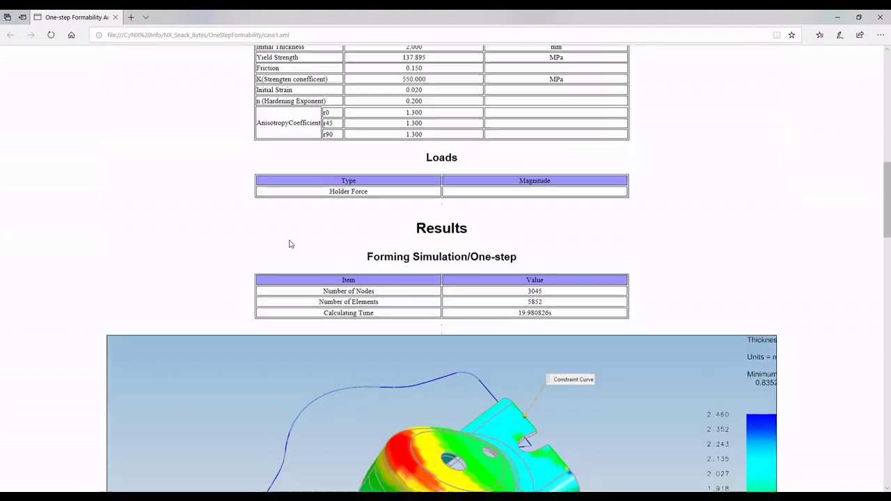
scroll(291, 244, up, 12)
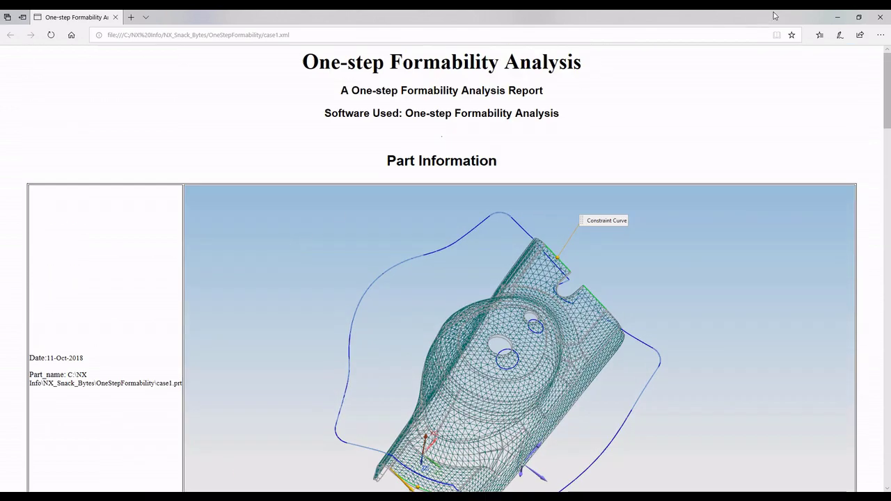
click(883, 18)
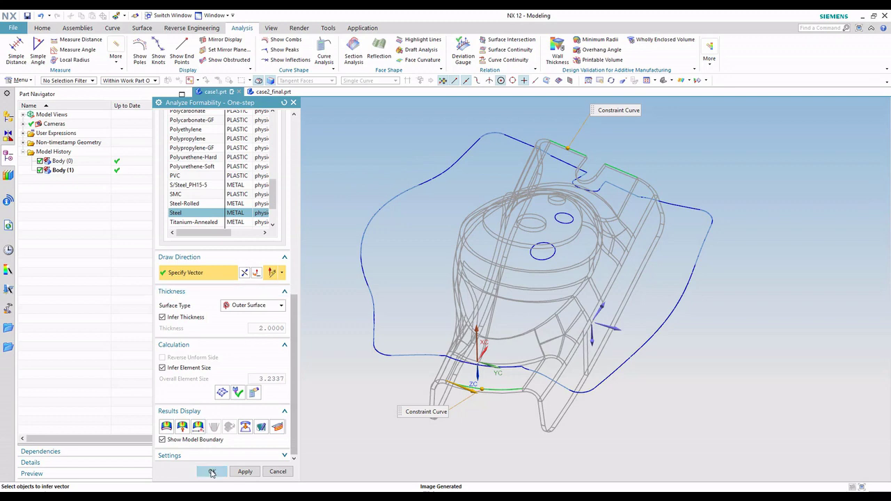
Step: Accept the one-step analysis and hide the original solid body so only the flat blank is shown
click(212, 472)
middle_drag(341, 280, 404, 251)
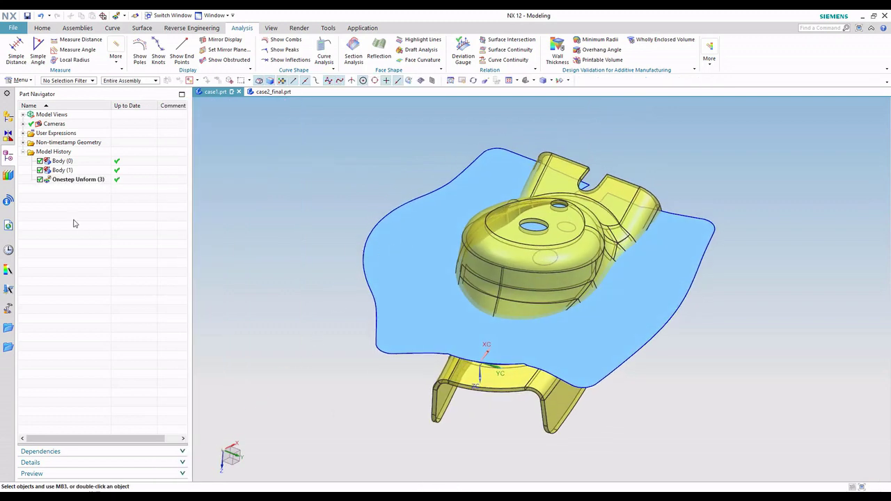
right_click(68, 164)
click(85, 170)
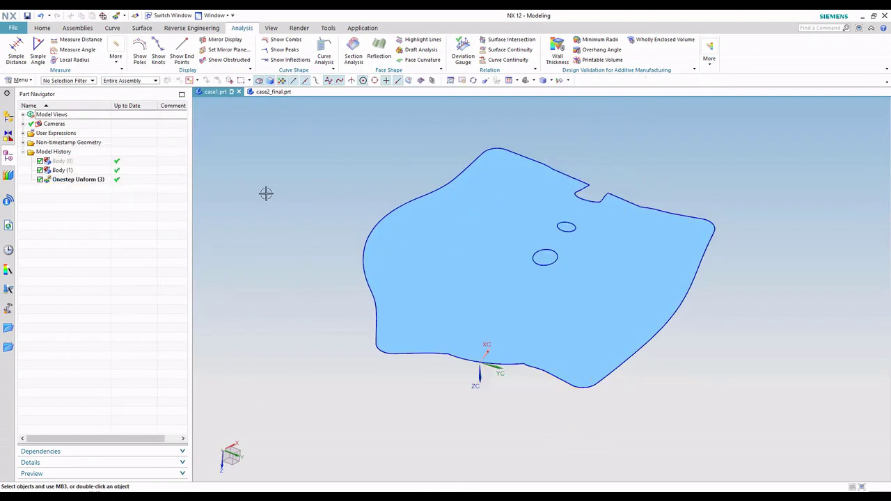
key(F8)
middle_drag(272, 195, 276, 160)
Step: Switch to case2_final.prt and measure the sheet thickness between two points across the part's rim
click(271, 92)
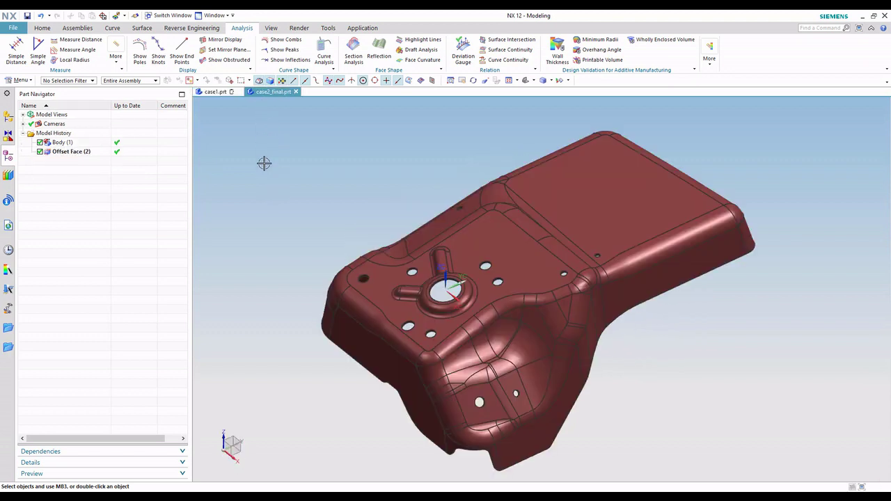
key(Home)
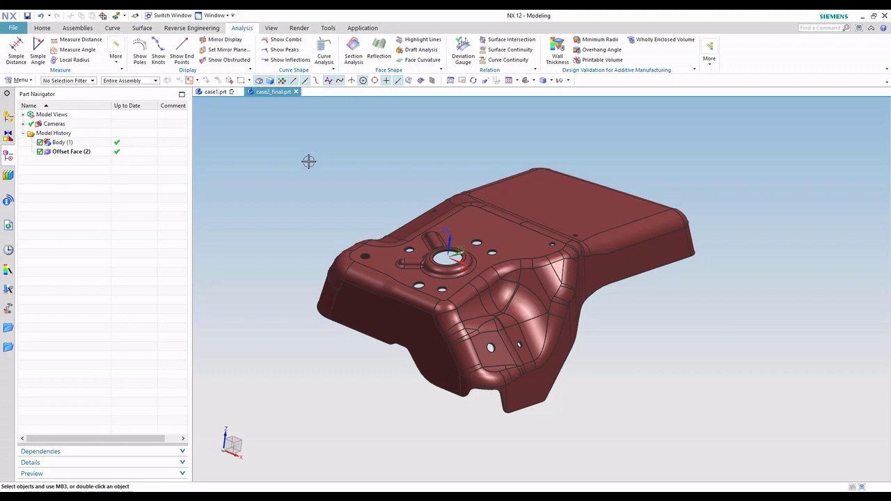
click(19, 50)
middle_drag(349, 266, 494, 207)
scroll(529, 327, up, 2)
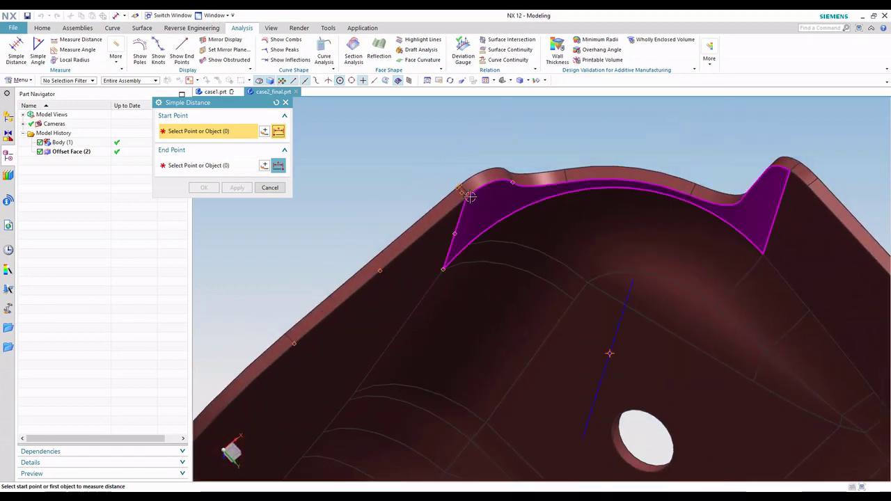
click(468, 196)
click(461, 190)
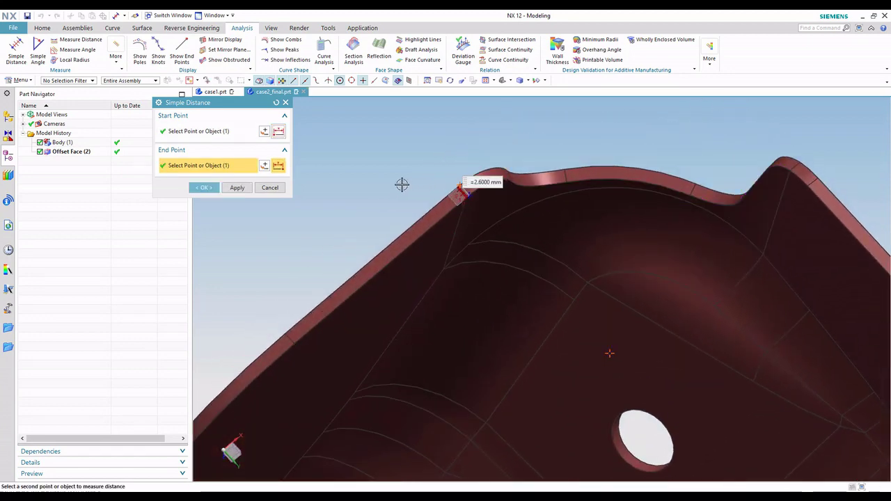
click(279, 189)
key(Home)
key(Home)
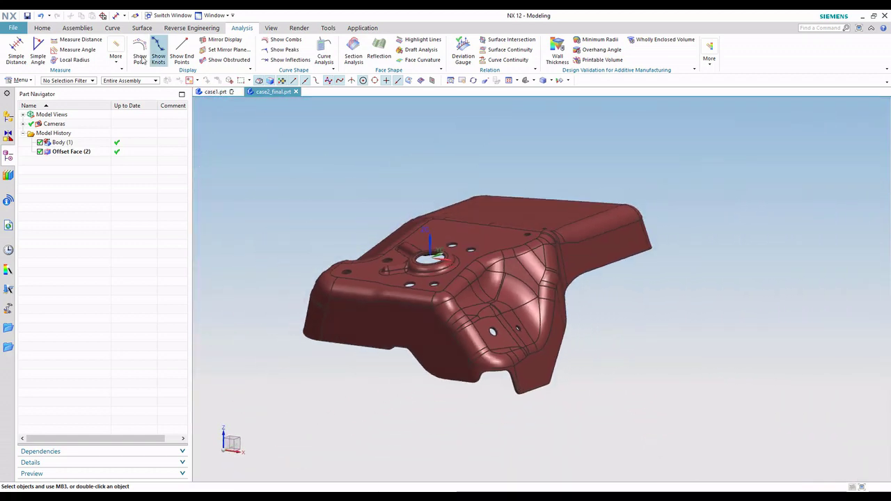
Step: Create a midsurface of the solid body by face pairs, generating the pairs automatically with the Progressive strategy
click(142, 30)
click(255, 52)
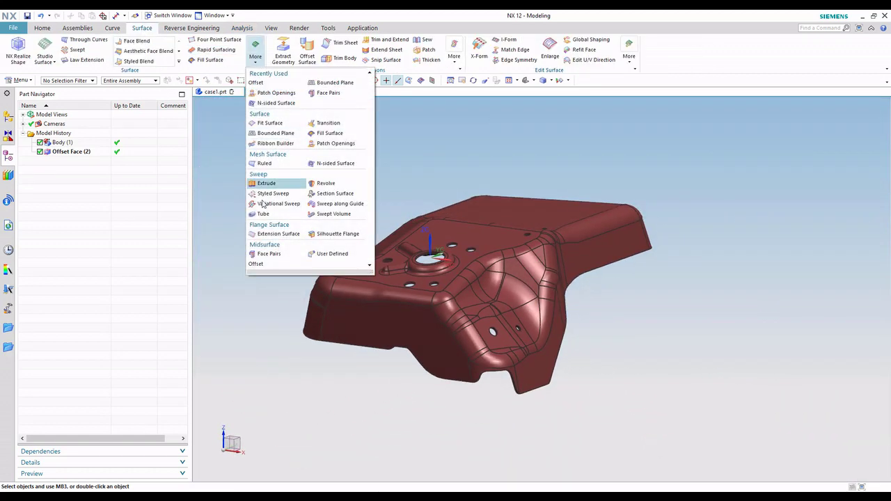
click(270, 254)
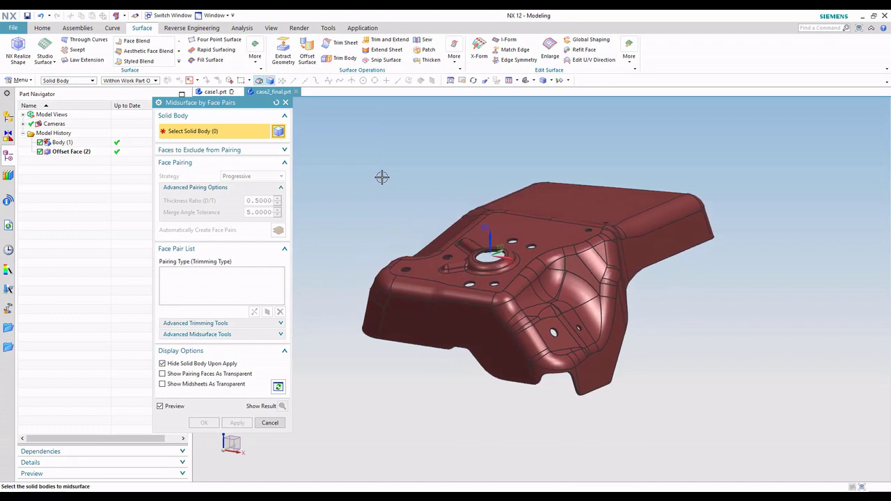
click(536, 211)
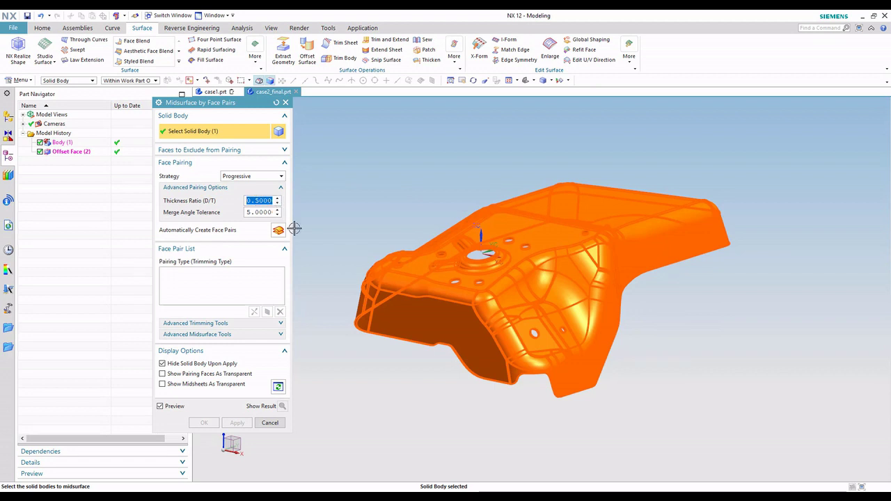
click(278, 229)
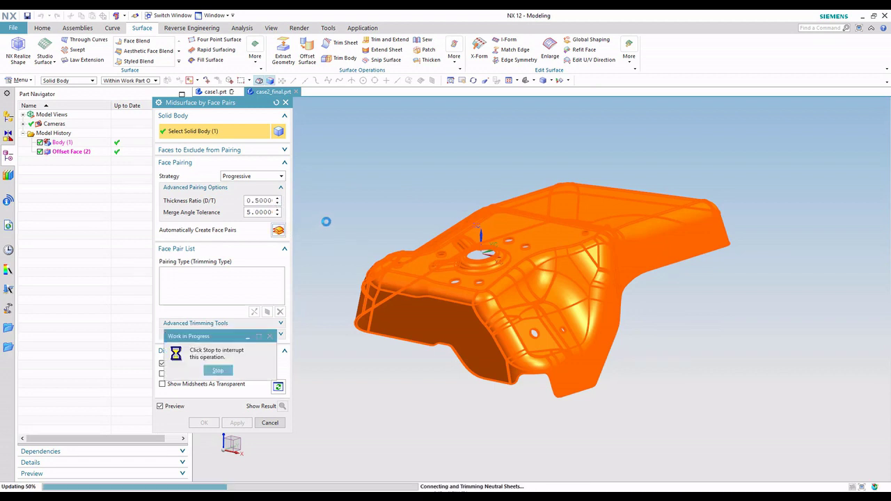
click(204, 423)
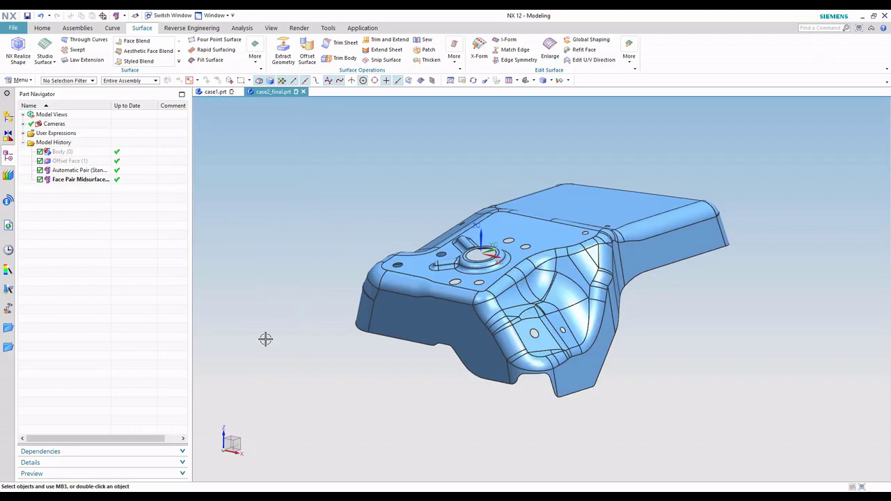
middle_drag(276, 324, 693, 220)
scroll(694, 220, down, 10)
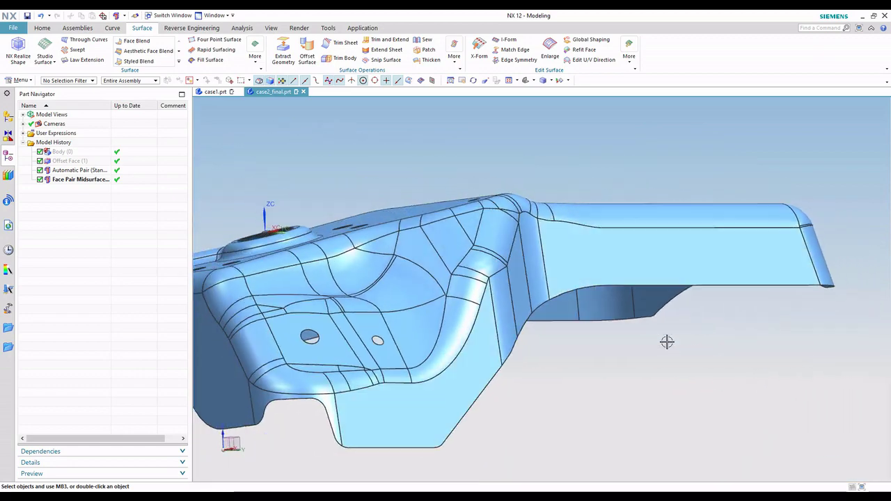
Step: Start a one-step formability analysis of type Entire Unform with all connected midsurface faces as the unform region
click(242, 28)
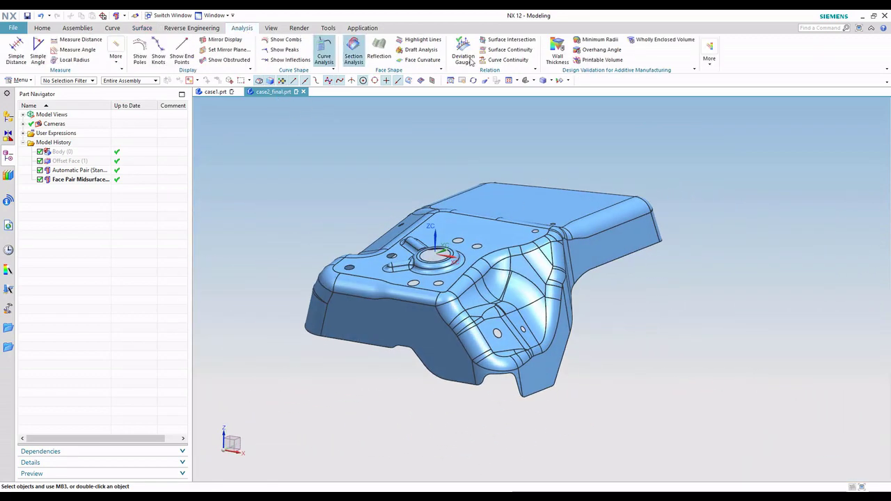
click(710, 59)
click(724, 301)
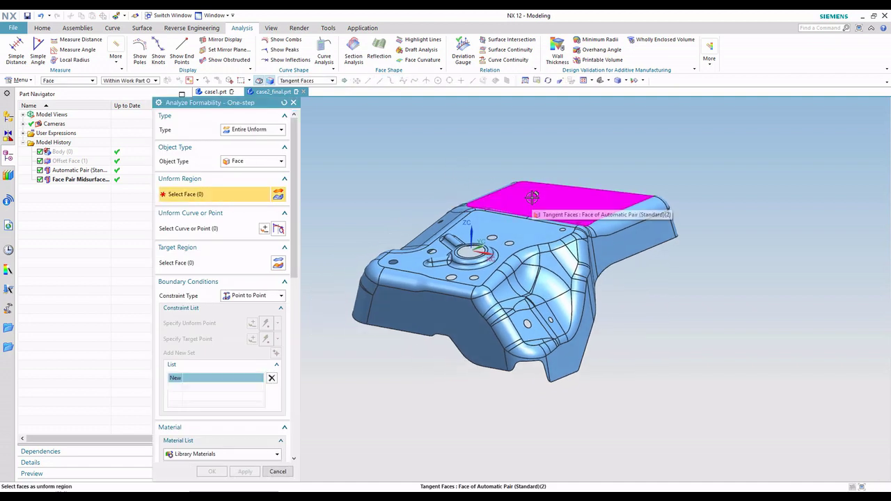
click(557, 202)
middle_drag(381, 157, 325, 210)
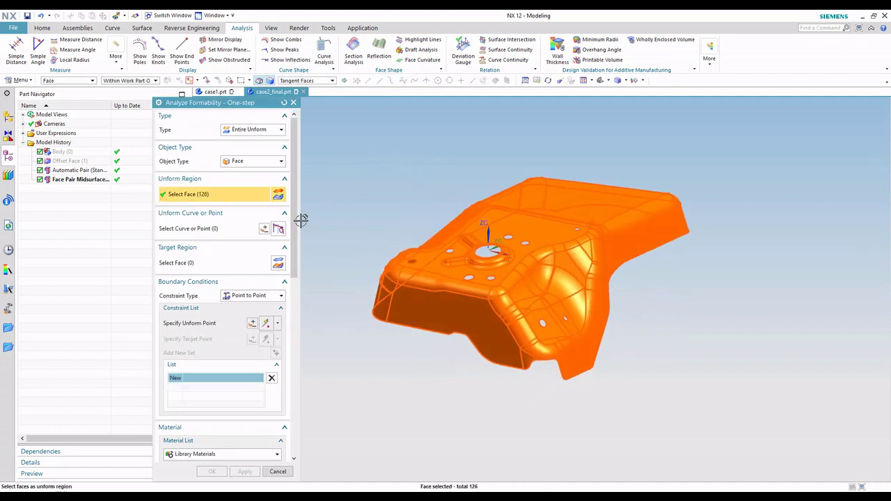
Step: Set the boundary condition's constraint type to Curve to Curve
scroll(272, 226, down, 3)
click(246, 217)
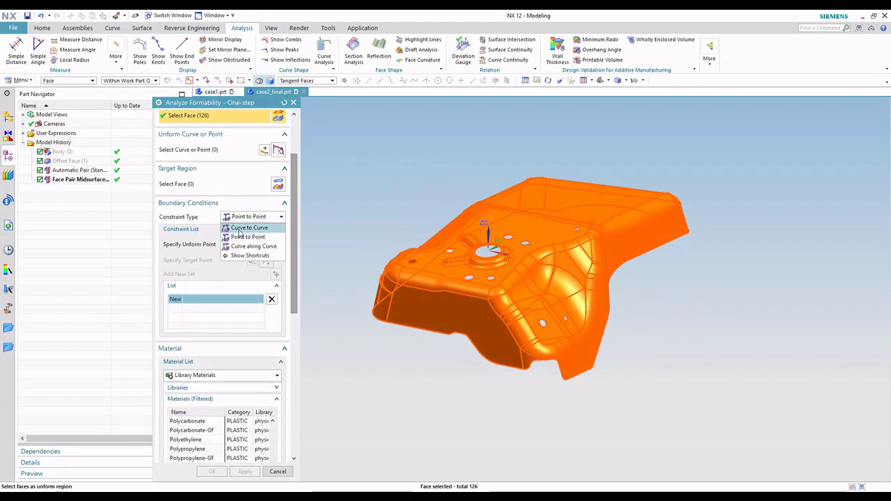
click(239, 229)
click(237, 245)
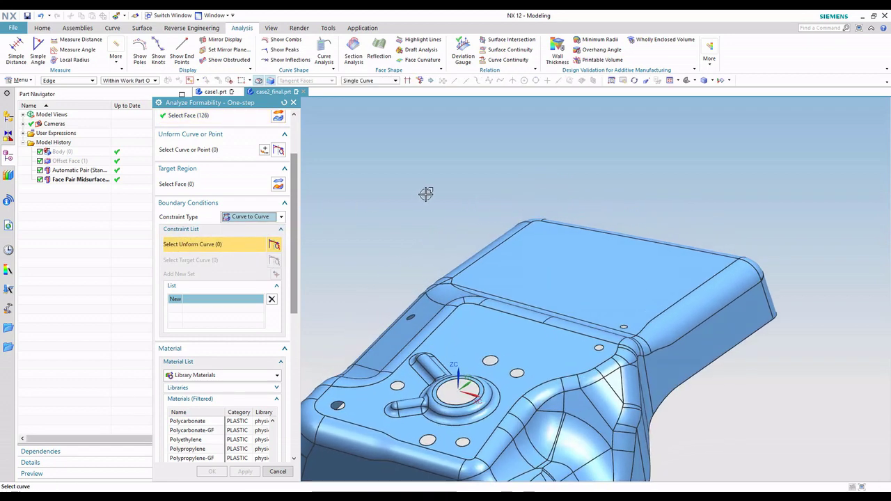
Step: Select the closed loop of edges around the large flat raised face as unform constraint curves, using the Tangent Curves rule
scroll(426, 194, up, 5)
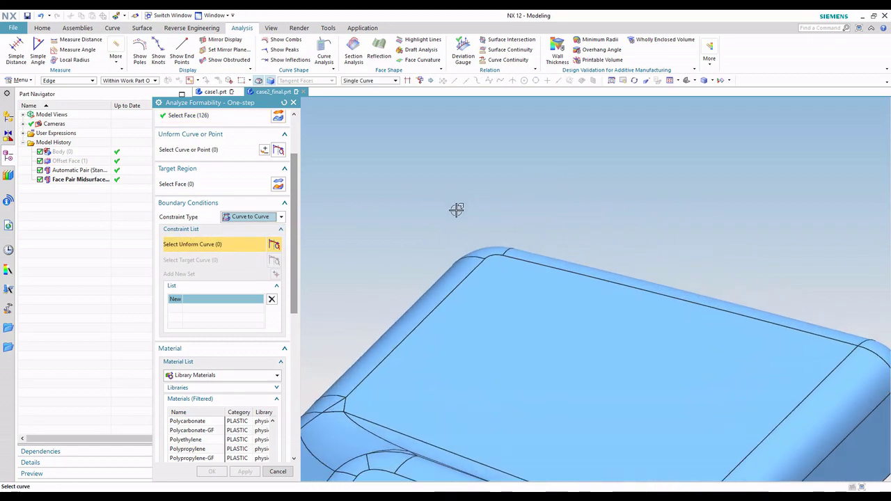
click(376, 81)
click(358, 104)
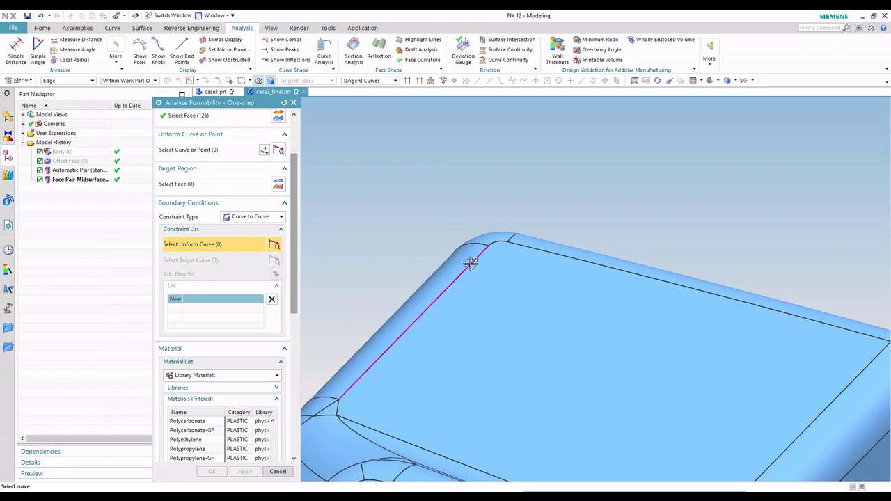
click(471, 263)
scroll(593, 251, down, 4)
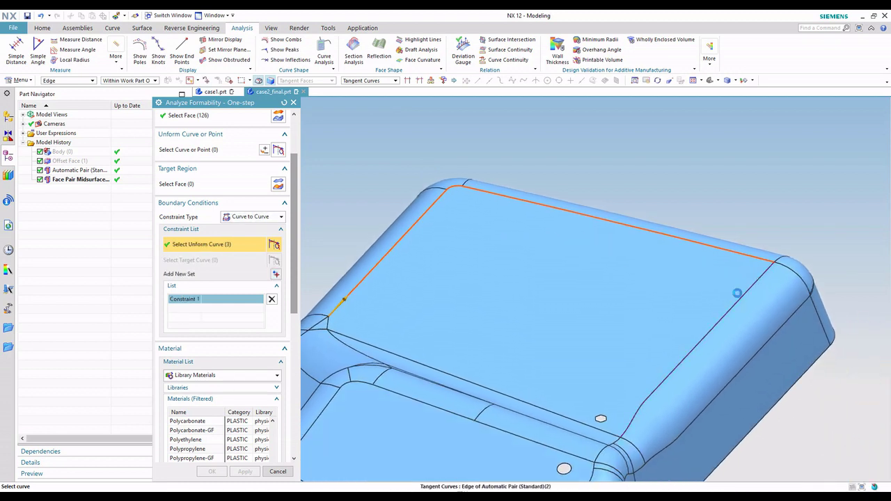
click(712, 307)
click(602, 425)
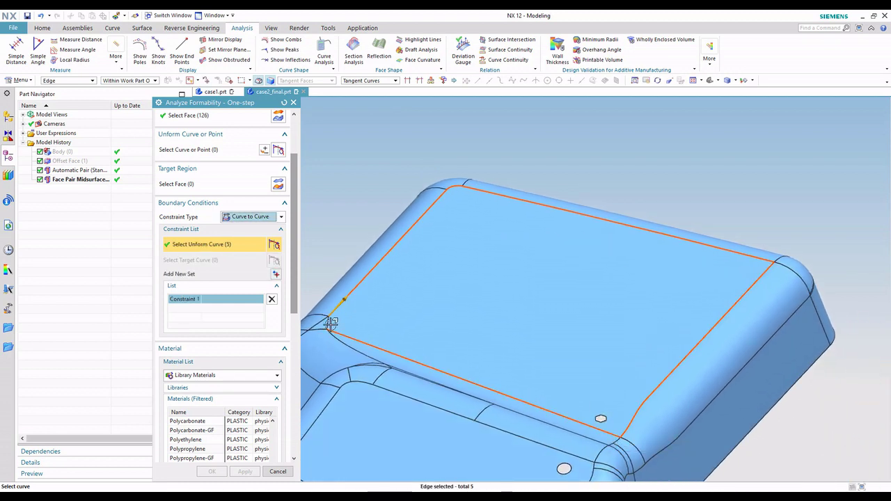
click(329, 323)
scroll(360, 211, down, 3)
scroll(360, 211, down, 2)
middle_drag(360, 211, 361, 210)
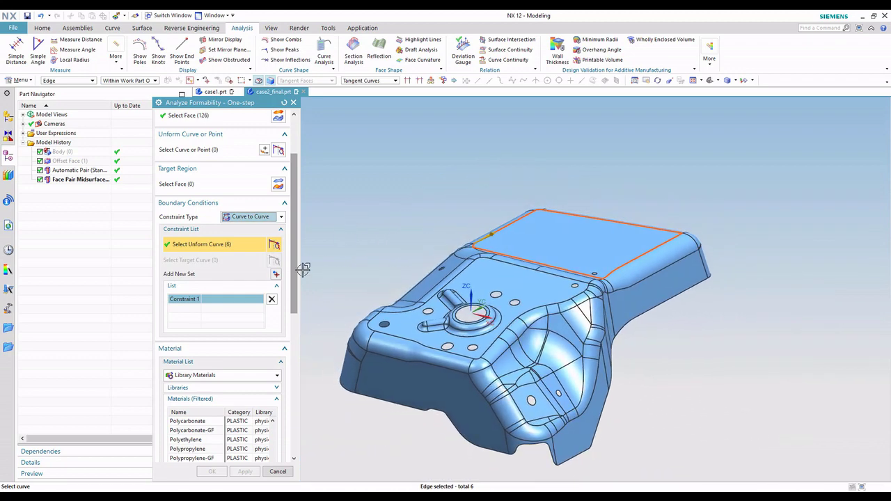
Step: Keep Steel as the material and set the draw direction normal to the large flat raised face, pointing upward
drag(293, 275, 294, 375)
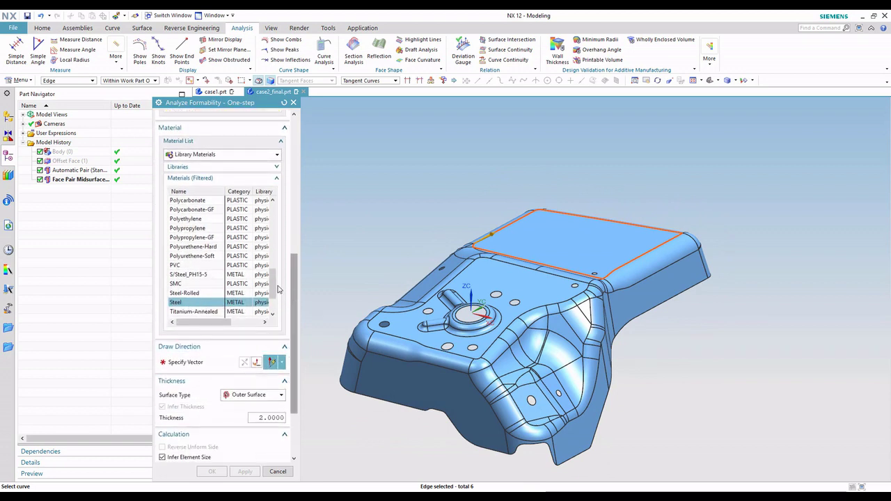
drag(270, 286, 271, 304)
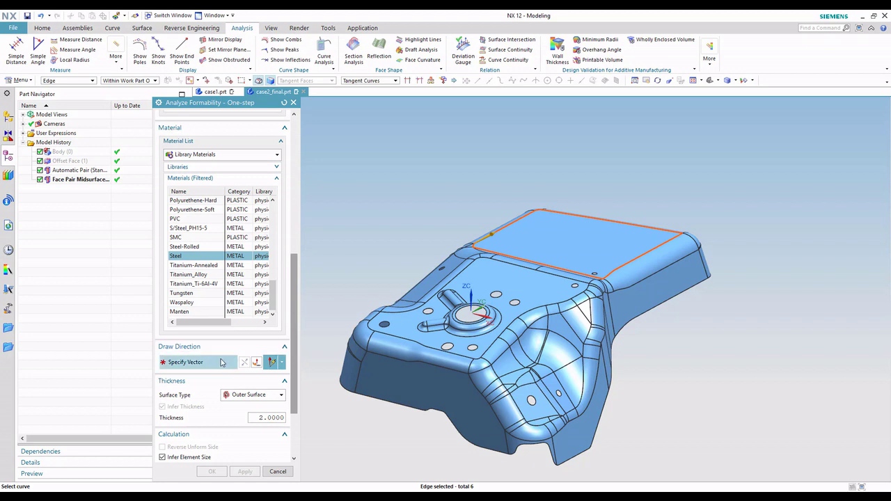
click(219, 362)
middle_drag(465, 292, 460, 294)
click(565, 235)
click(245, 362)
Step: Set the surface type to Middle Surface and the sheet thickness to 2.6
scroll(294, 324, down, 3)
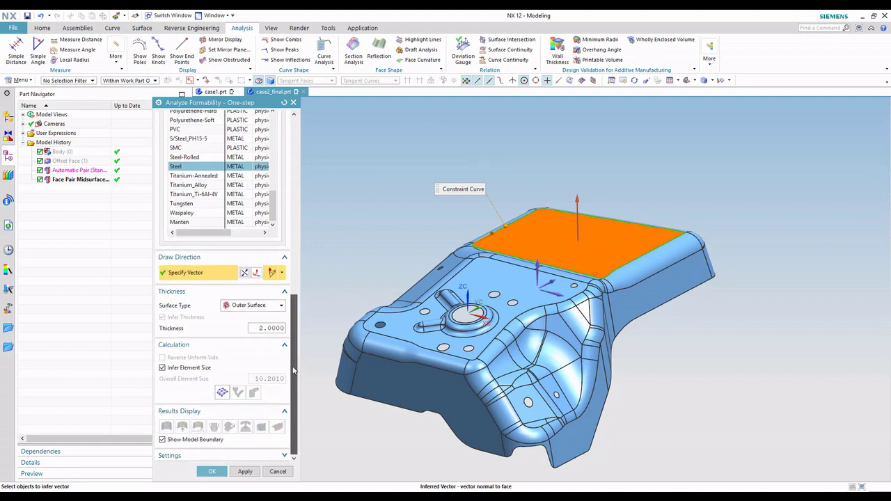
click(252, 307)
click(248, 326)
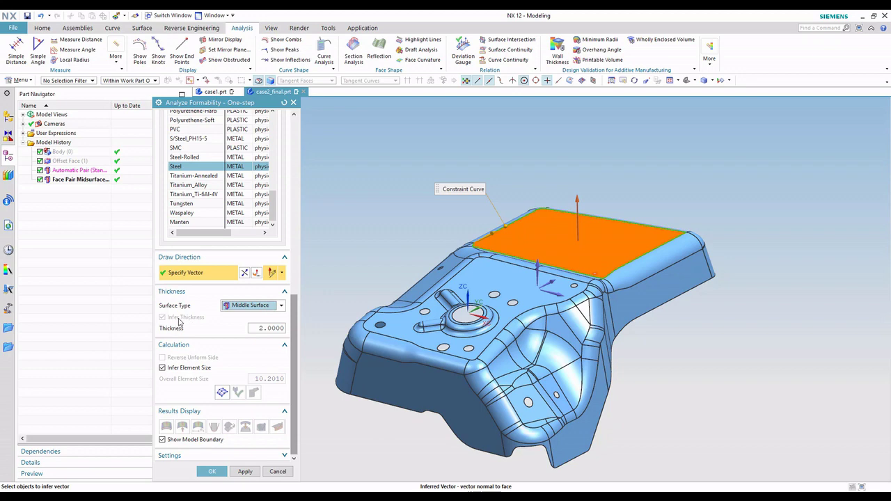
click(262, 329)
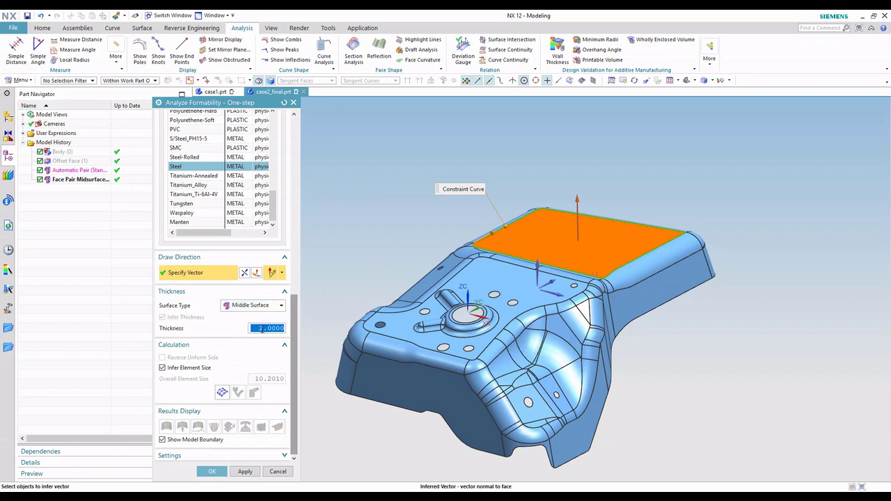
text(2.6)
Step: Mesh the unform region and calculate the one-step unforming
click(222, 393)
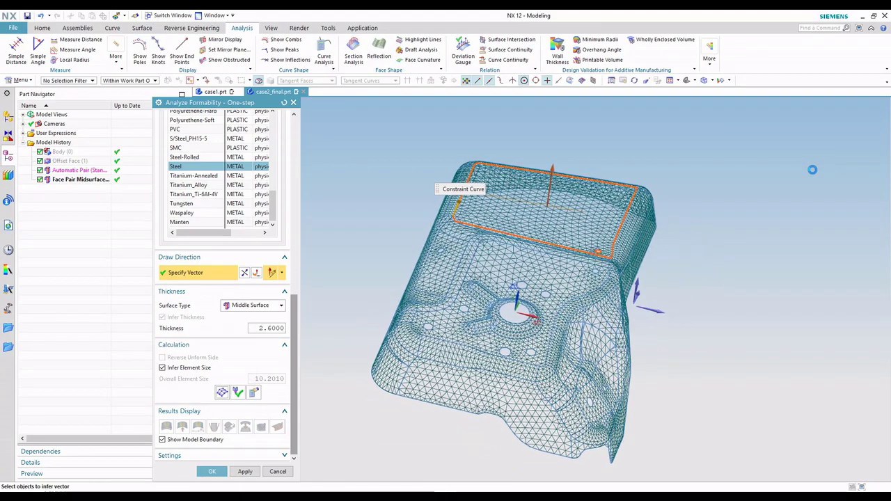
click(255, 393)
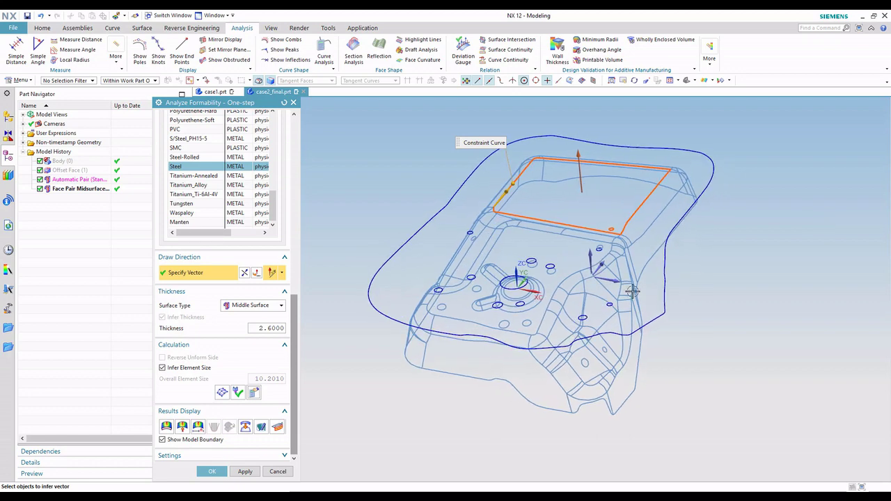
Step: Display the thickness, stress, strain and flattened mesh results in turn, along with the remaining available result views
click(167, 427)
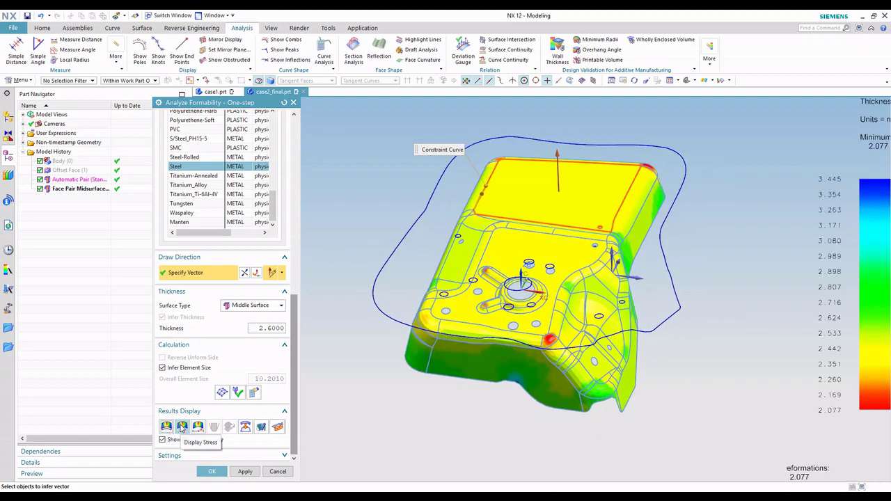
click(182, 427)
click(198, 427)
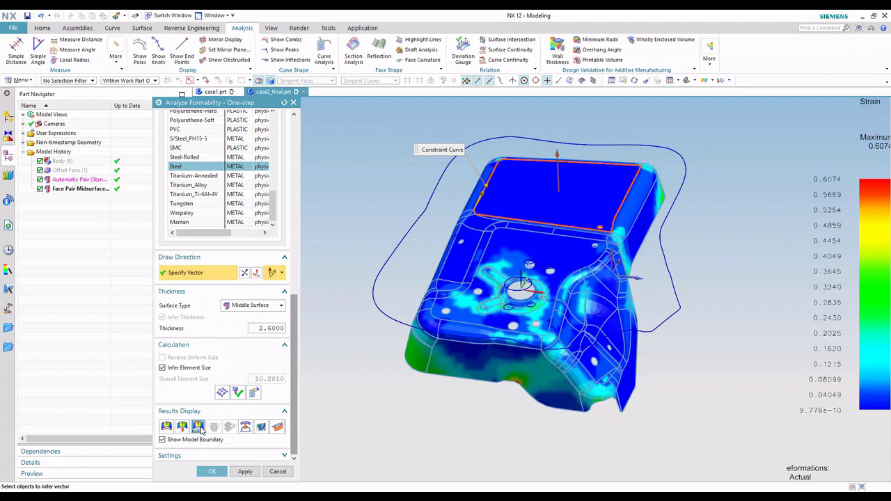
click(245, 428)
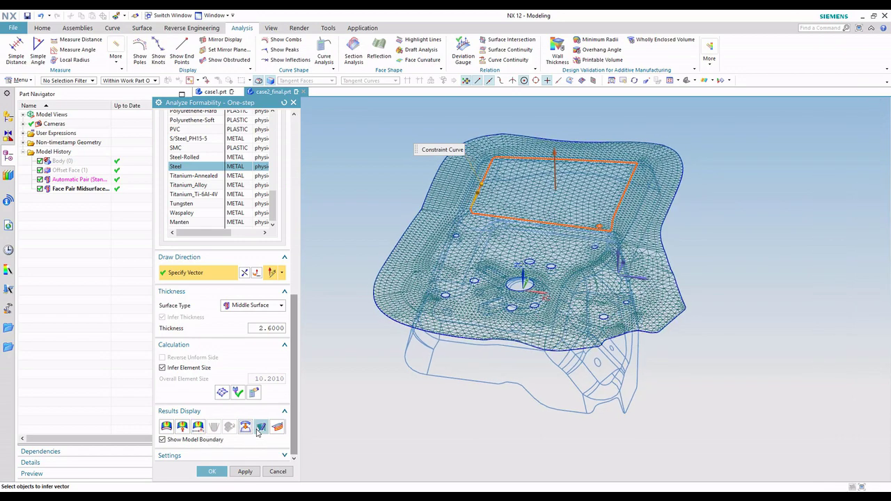
click(260, 427)
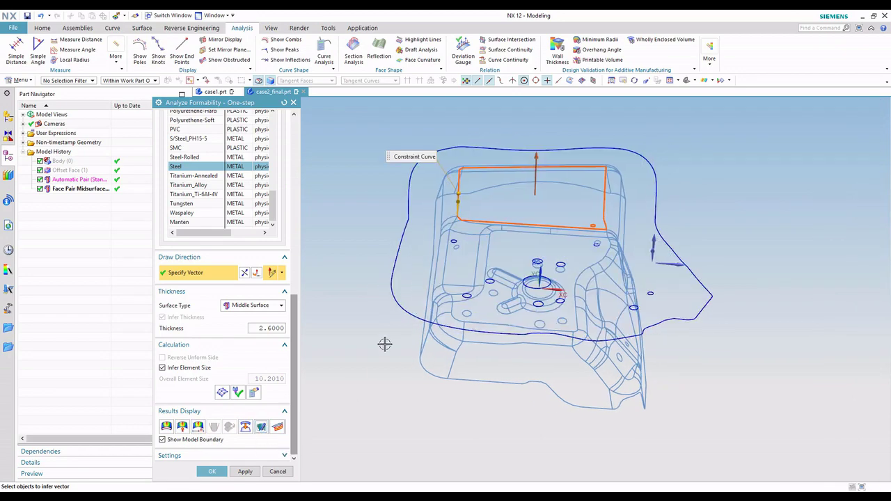
click(277, 427)
Step: Accept the one-step analysis and hide the Automatic Pair midsurface so only the flat blank is shown
click(213, 472)
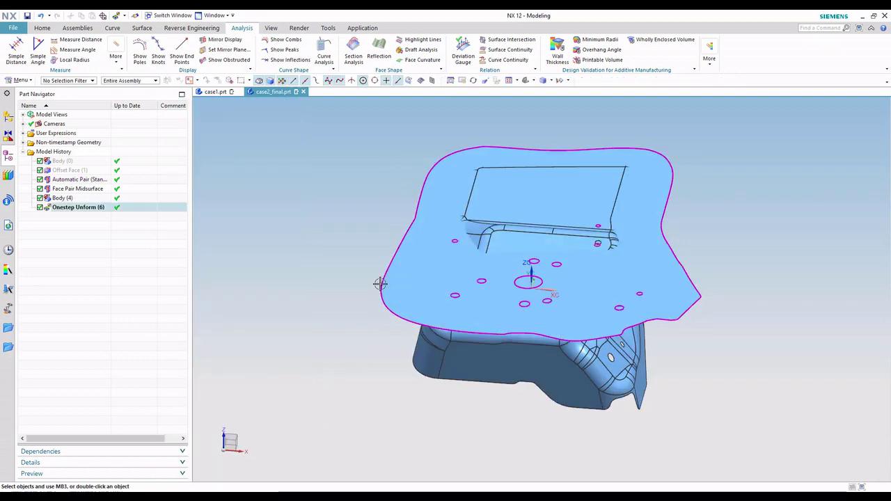
right_click(83, 183)
click(105, 191)
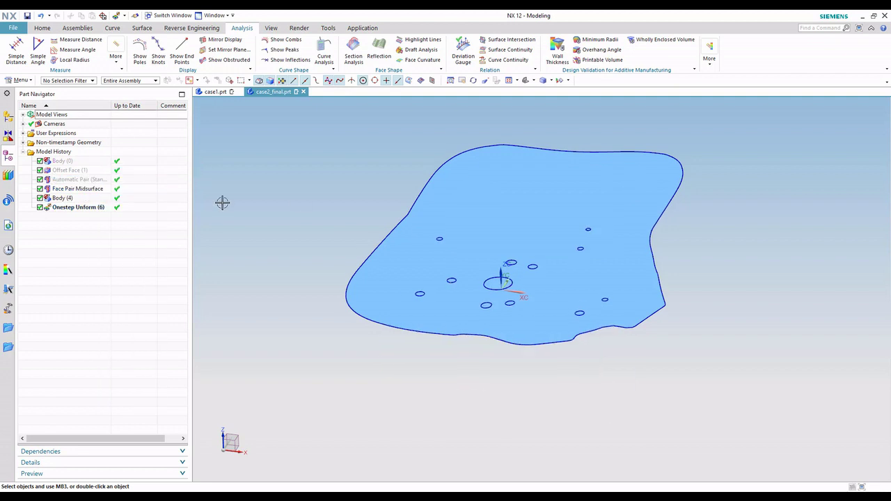
mouse_move(697, 240)
middle_down()
mouse_move(636, 245)
mouse_move(720, 263)
mouse_move(775, 289)
middle_up()
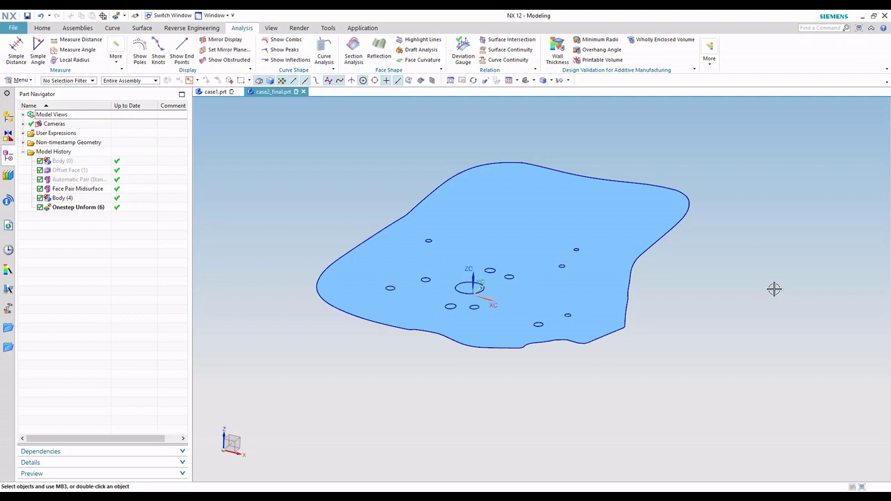